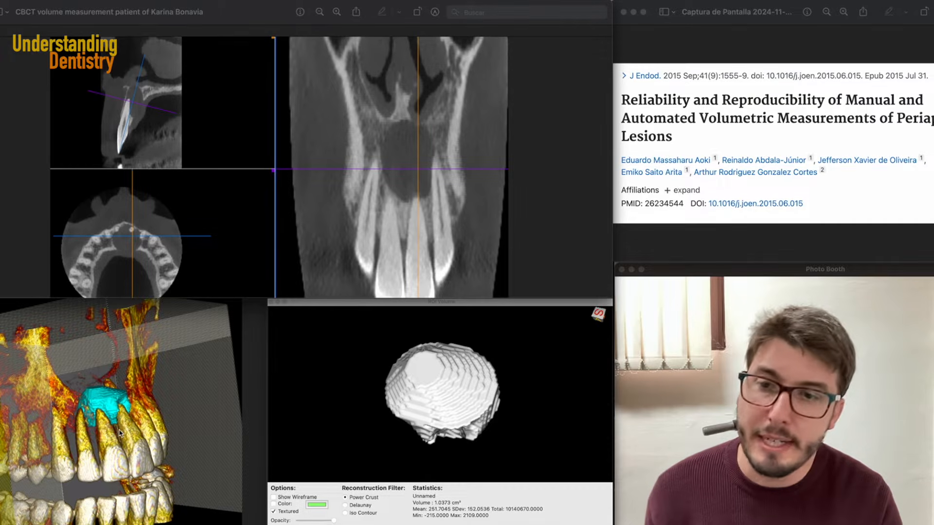
# - Examine the volume statistics of the reconstructed lesion in the screenshot of the earlier measurement
pyautogui.click(428, 492)
pyautogui.moveTo(426, 492); pyautogui.dragTo(462, 508)
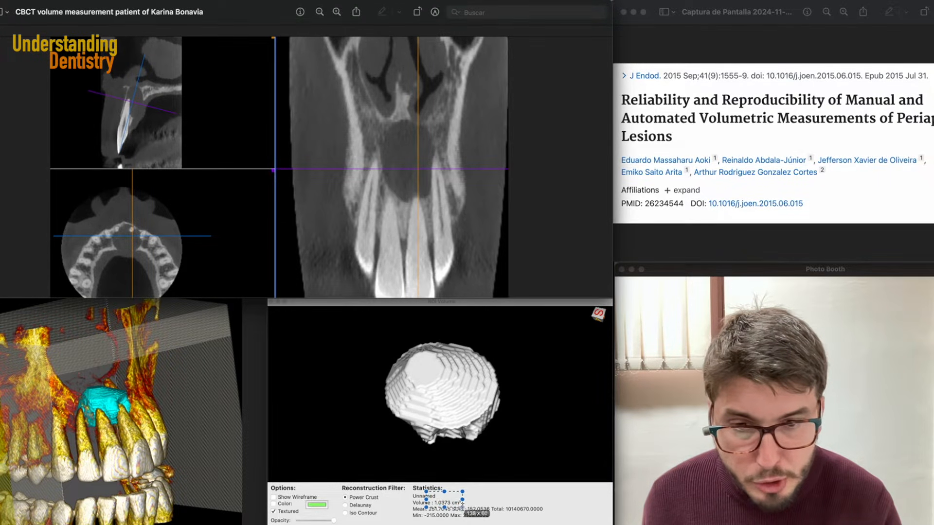
pyautogui.click(423, 501)
pyautogui.moveTo(408, 494); pyautogui.dragTo(472, 510)
pyautogui.click(466, 441)
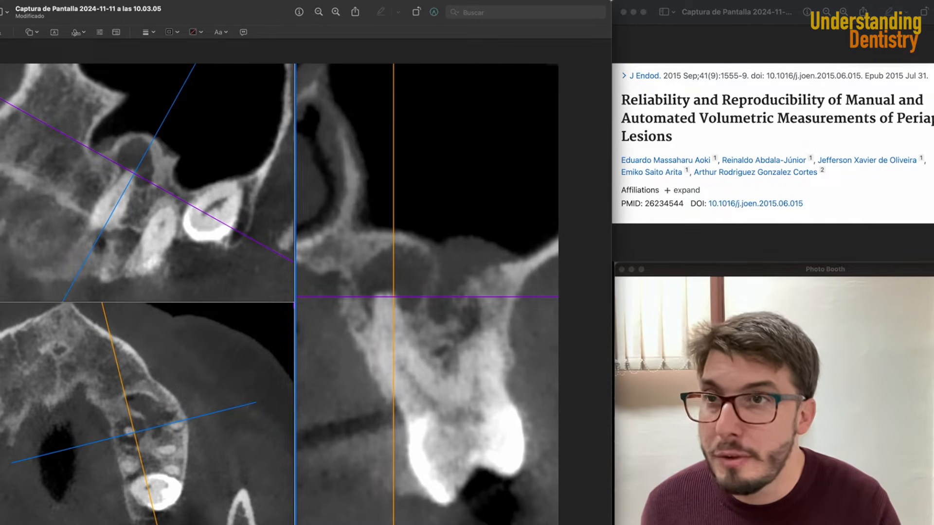
# - Close the screenshot, scroll through the axial slices to the lesion, then adjust brightness and contrast and zoom into it
pyautogui.press('super+w')
pyautogui.scroll(-5, 382, 283)
pyautogui.scroll(-10, 381, 282)
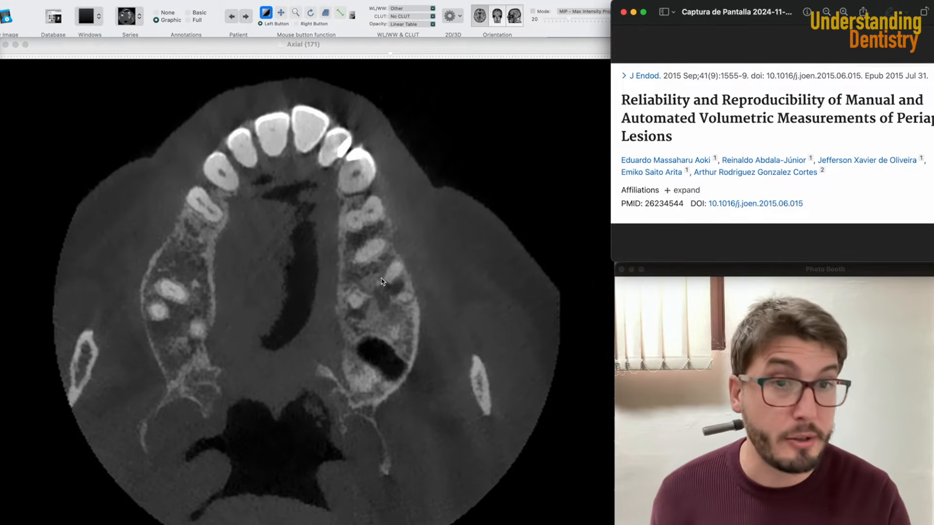
pyautogui.scroll(-8, 382, 281)
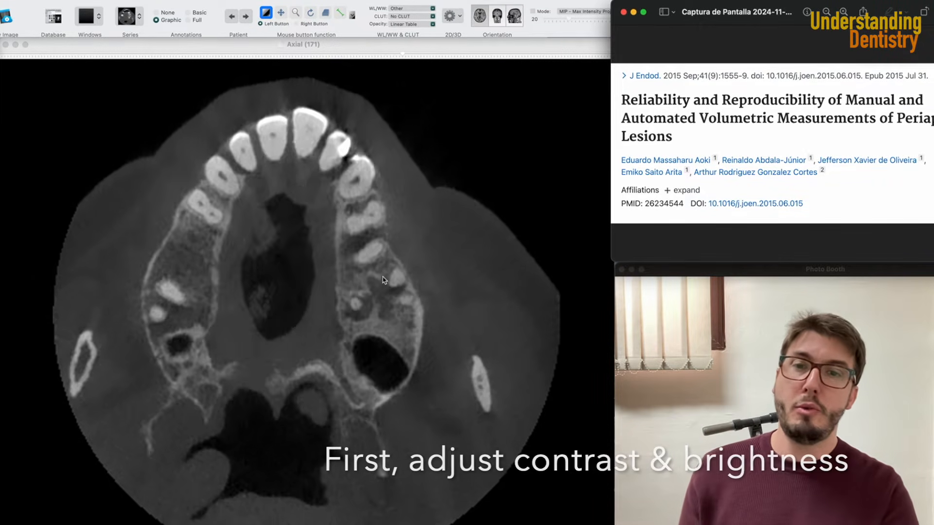
pyautogui.scroll(-8, 384, 280)
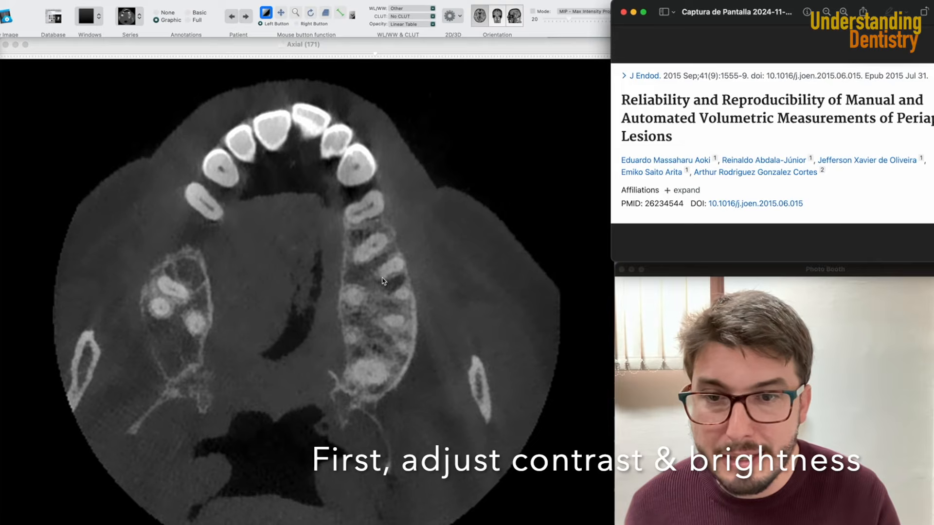
pyautogui.scroll(-5, 383, 281)
pyautogui.scroll(-4, 384, 281)
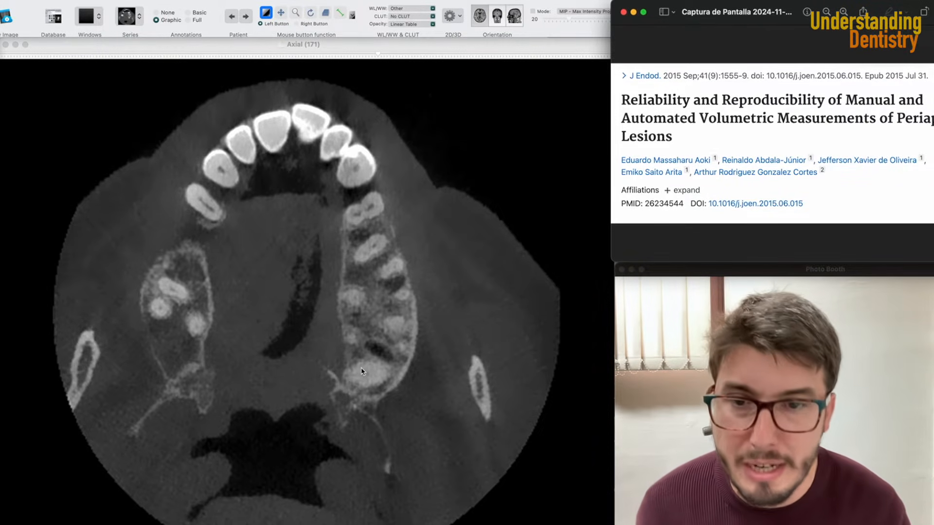
pyautogui.scroll(2, 362, 372)
pyautogui.scroll(-3, 362, 371)
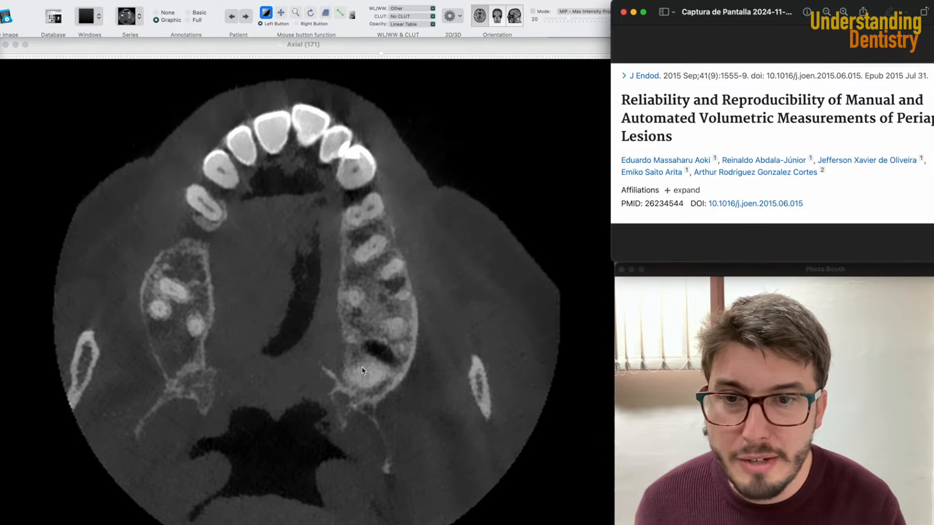
pyautogui.scroll(2, 362, 371)
pyautogui.scroll(-2, 362, 370)
pyautogui.scroll(-1, 365, 372)
pyautogui.scroll(1, 364, 372)
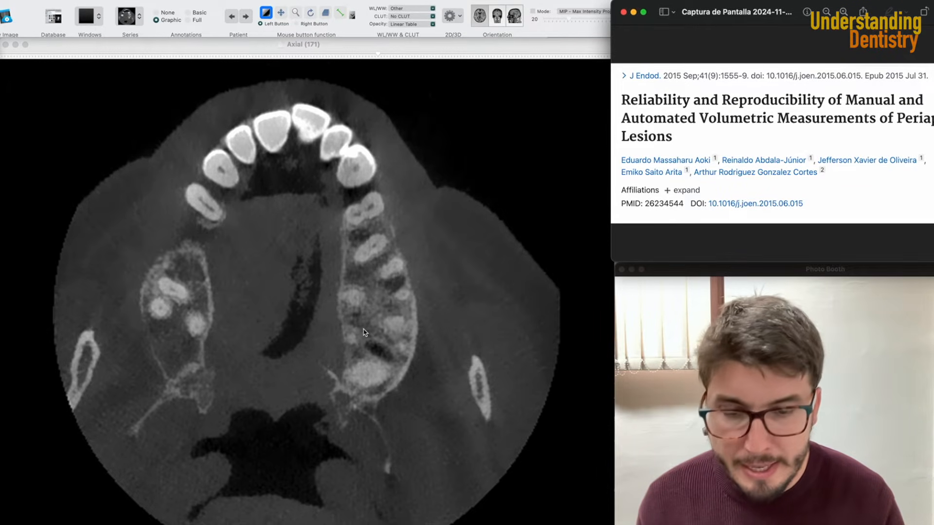
pyautogui.moveTo(370, 366); pyautogui.dragTo(373, 185, button='right')
pyautogui.moveTo(387, 277); pyautogui.dragTo(387, 213, button='right')
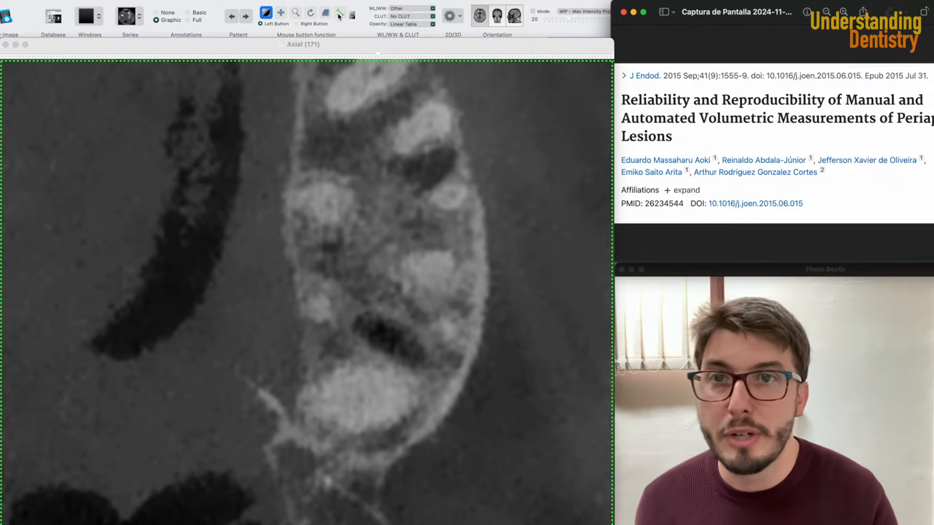
# - Choose the Closed Polygon tool and trace a small closed polygon ROI over the lesion on the current axial slice
pyautogui.click(353, 17)
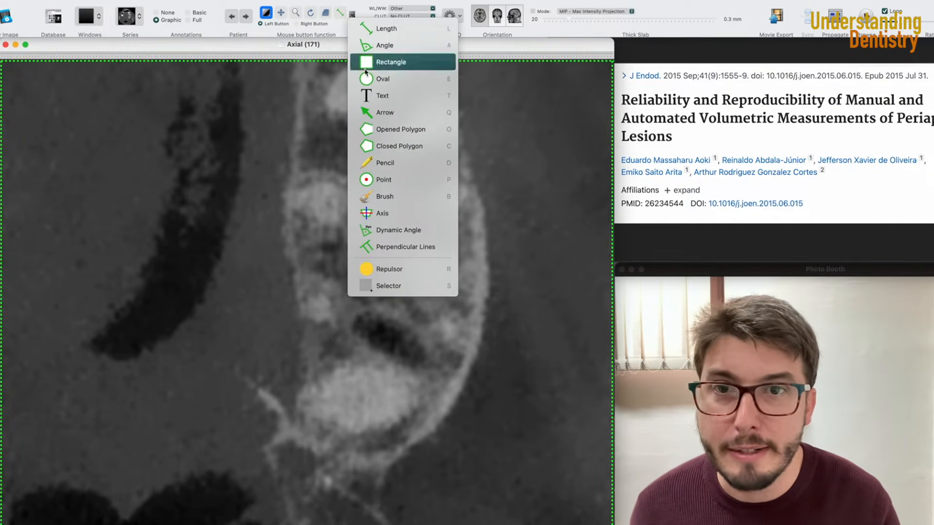
pyautogui.click(388, 148)
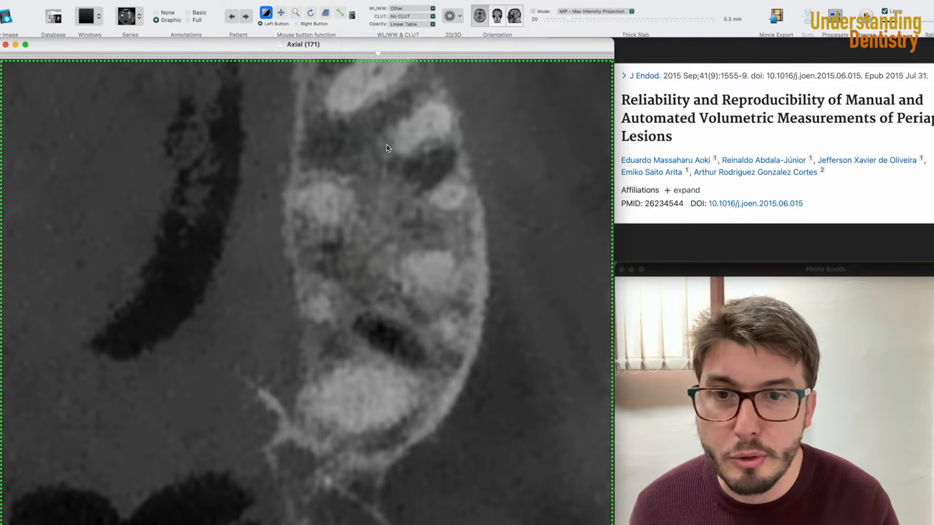
pyautogui.click(321, 245)
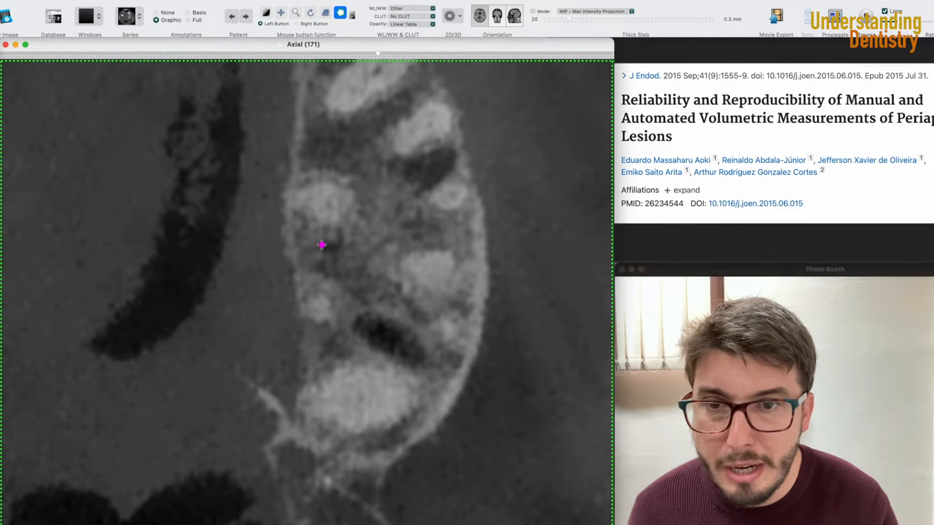
pyautogui.click(329, 241)
pyautogui.click(336, 244)
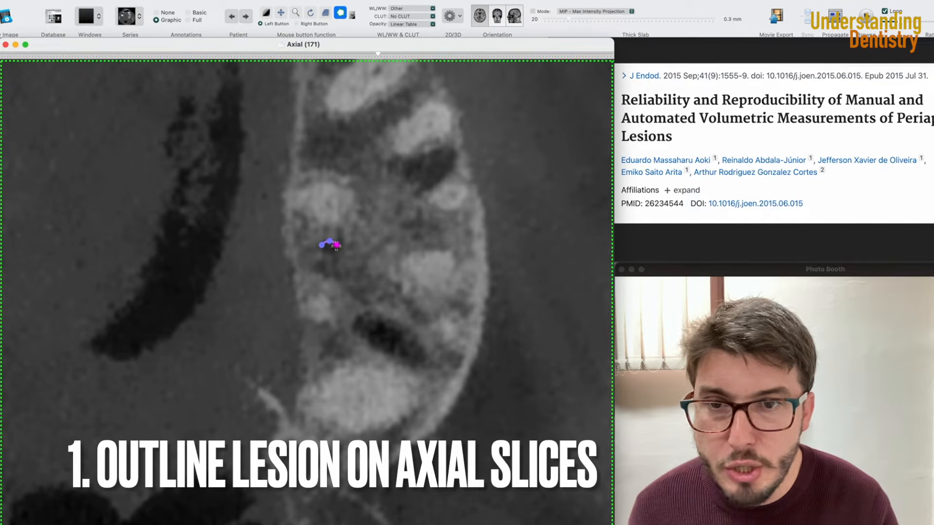
pyautogui.click(334, 251)
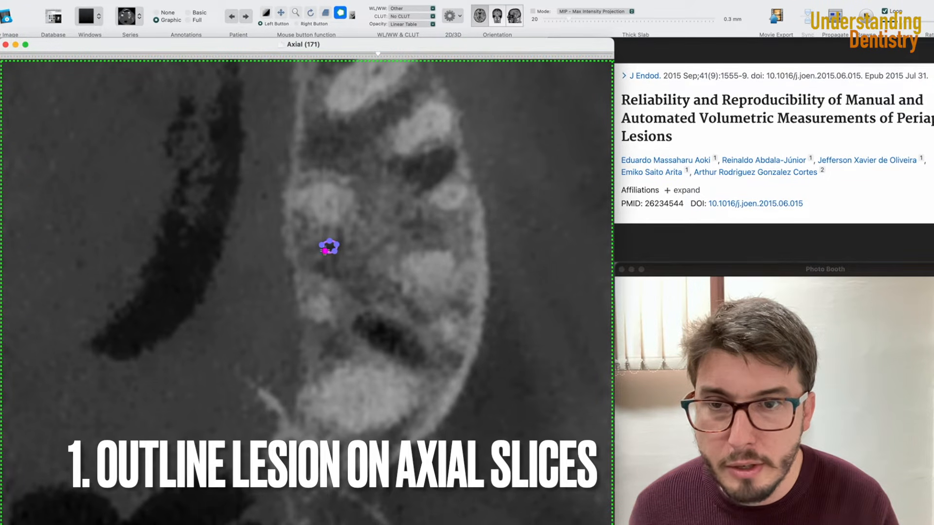
pyautogui.doubleClick(325, 251)
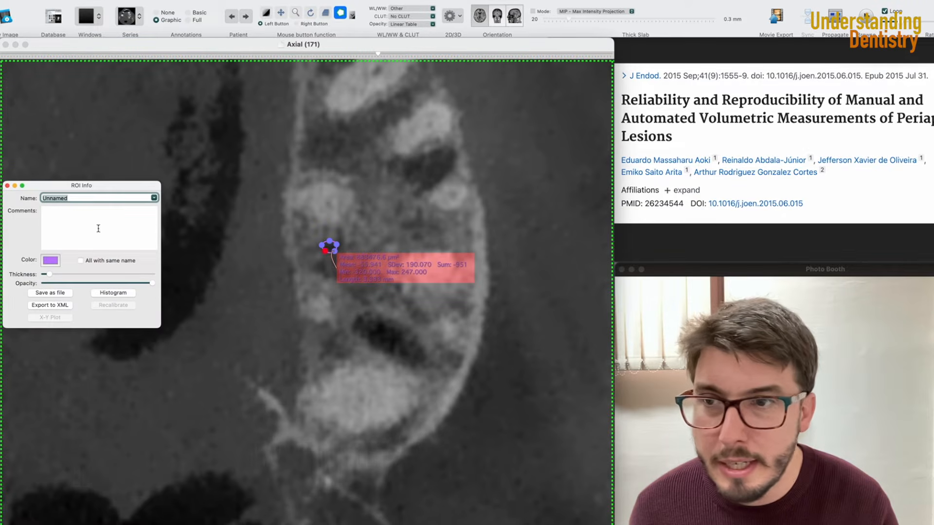
pyautogui.click(7, 186)
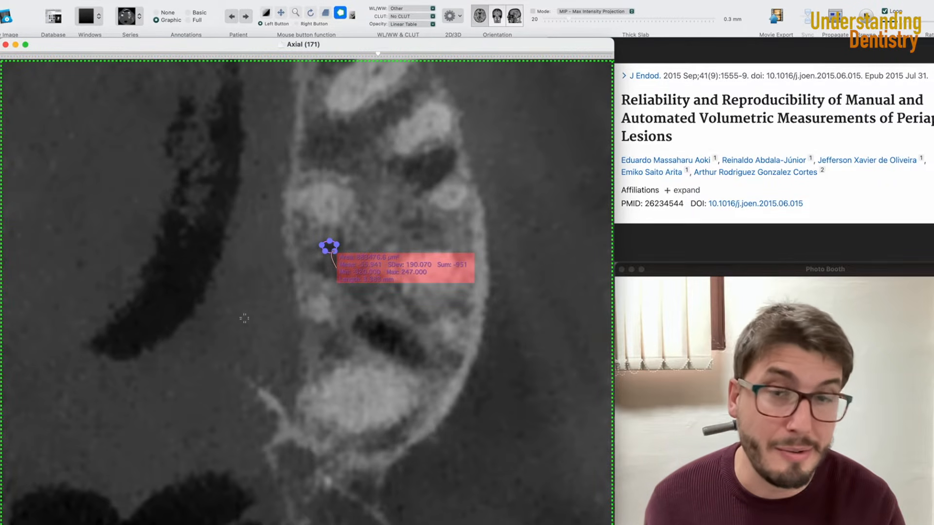
# - Move to a neighbouring axial slice and trace a closed polygon ROI around the lesion there
pyautogui.scroll(-3, 378, 346)
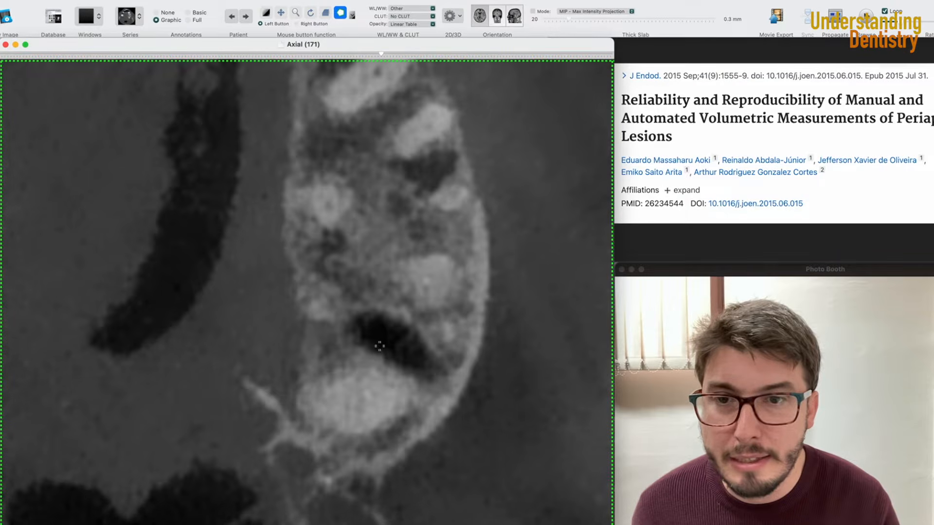
pyautogui.scroll(-2, 379, 346)
pyautogui.scroll(2, 379, 345)
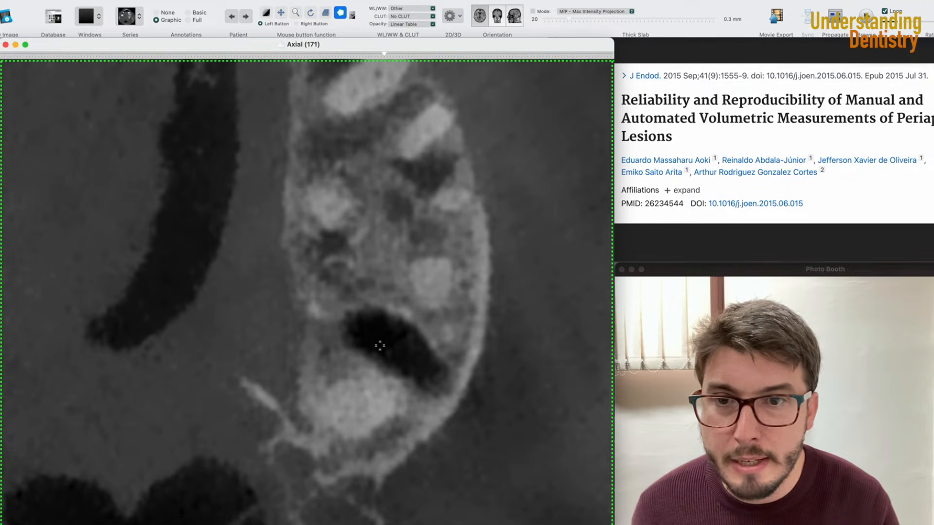
pyautogui.click(315, 243)
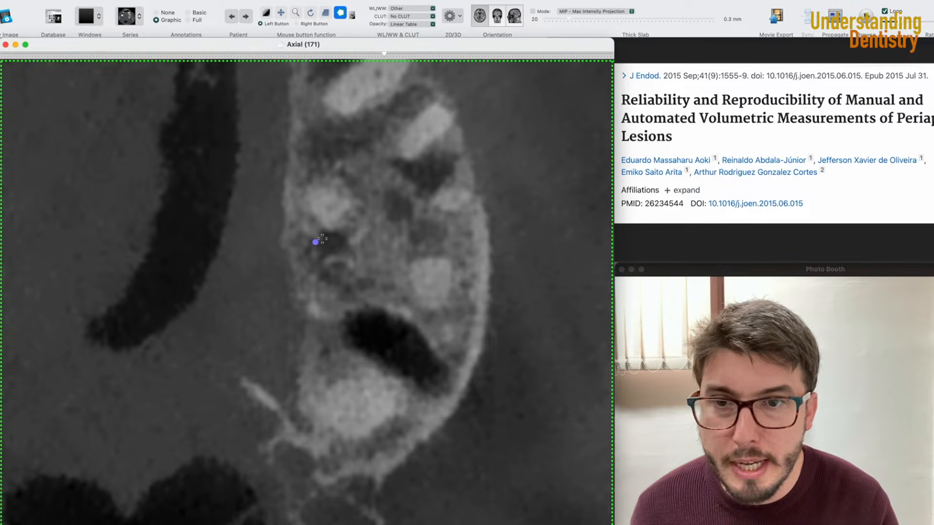
pyautogui.click(322, 239)
pyautogui.click(323, 232)
pyautogui.click(345, 233)
pyautogui.click(344, 241)
pyautogui.click(338, 251)
pyautogui.click(328, 258)
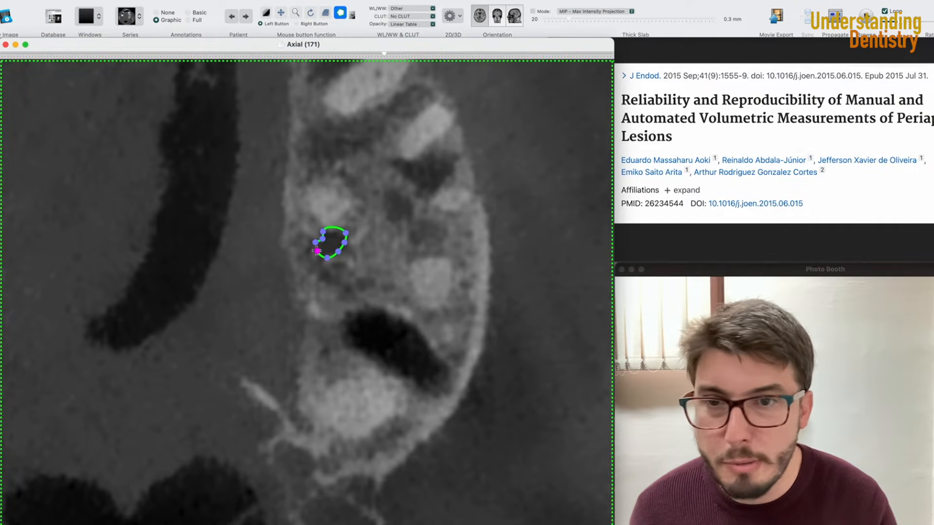
pyautogui.doubleClick(317, 251)
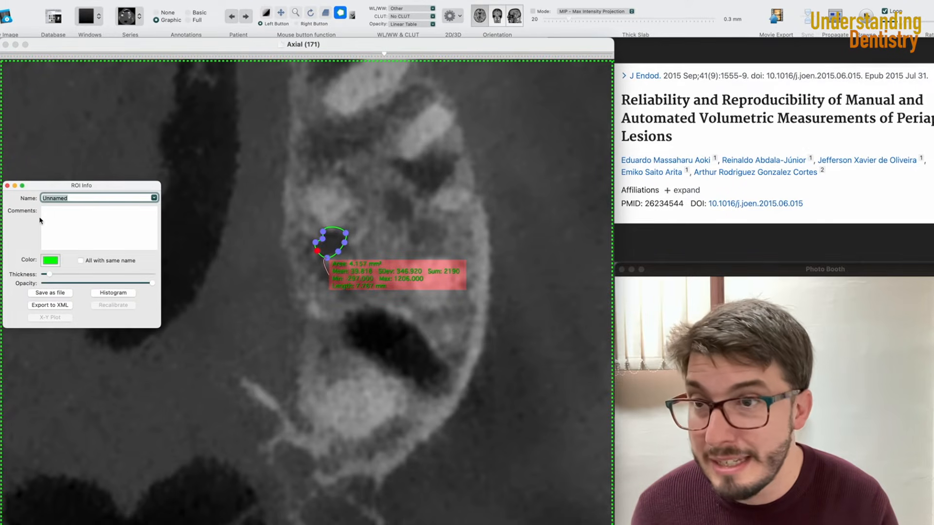
pyautogui.click(7, 186)
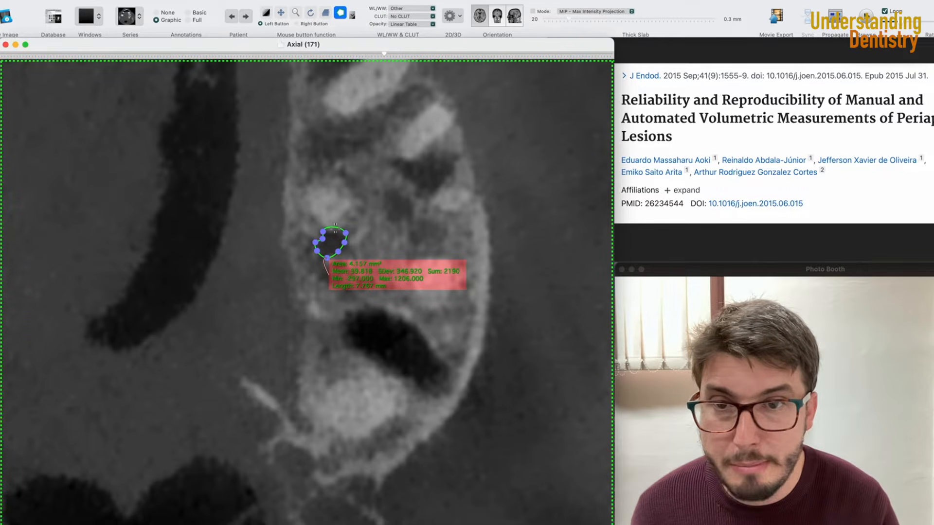
# - Reshape the polygon by moving its upper-right vertex slightly downward, checking the adjacent slices
pyautogui.moveTo(346, 233); pyautogui.dragTo(344, 239)
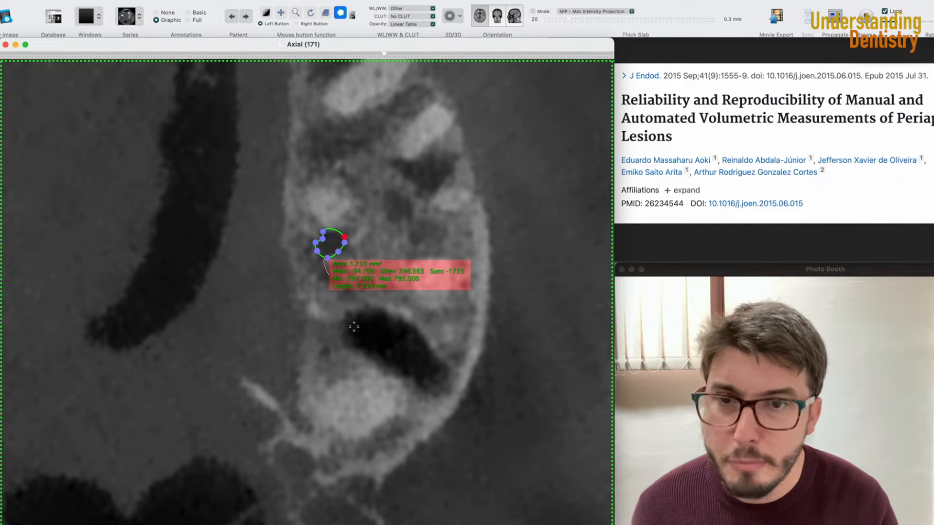
pyautogui.scroll(-3, 354, 326)
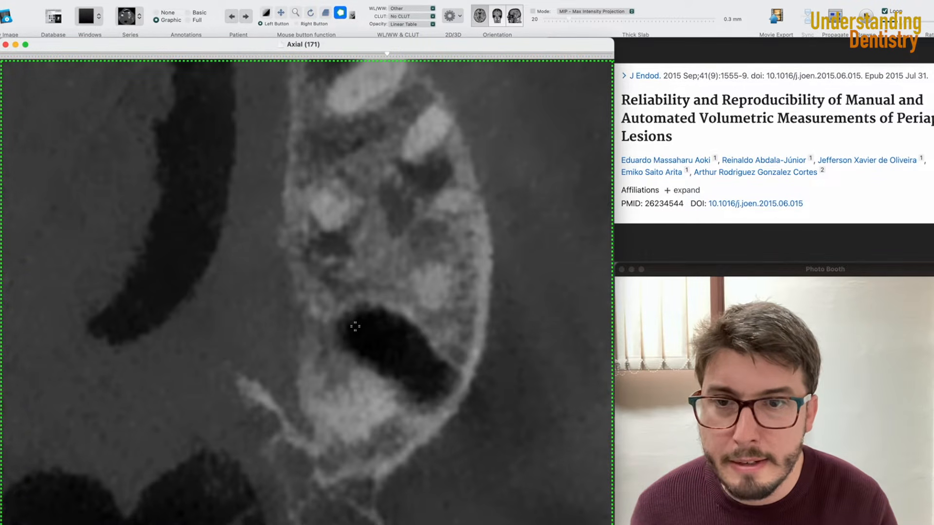
pyautogui.scroll(3, 355, 326)
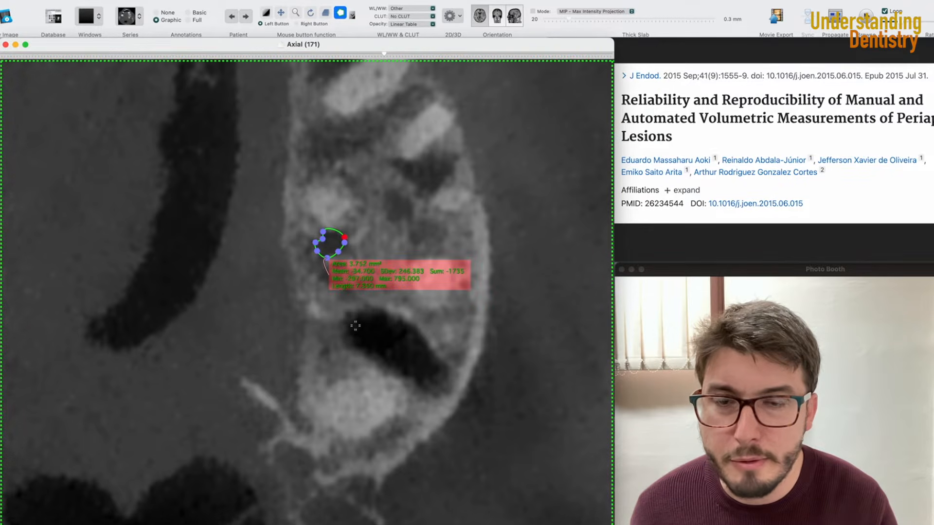
# - Advance to the next axial slice and trace a larger closed polygon ROI following the lesion border
pyautogui.scroll(-4, 355, 326)
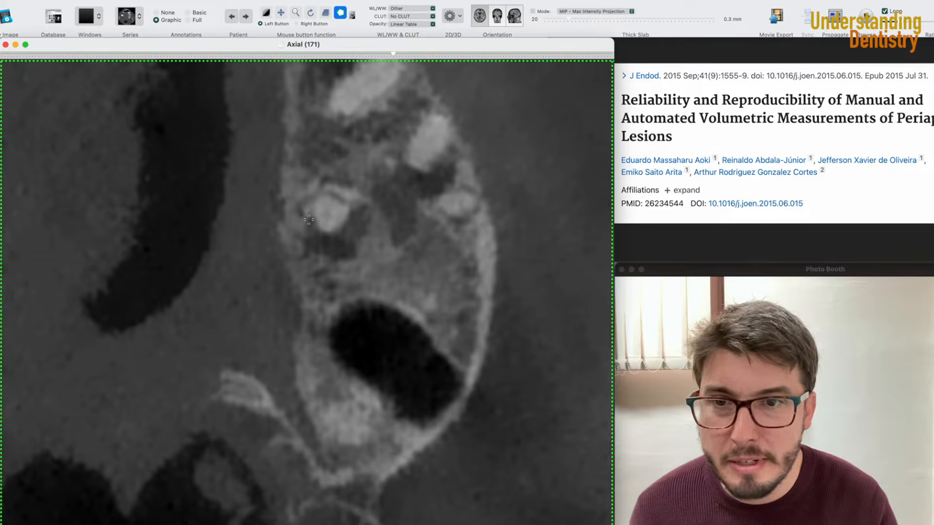
pyautogui.click(304, 234)
pyautogui.click(305, 250)
pyautogui.click(315, 255)
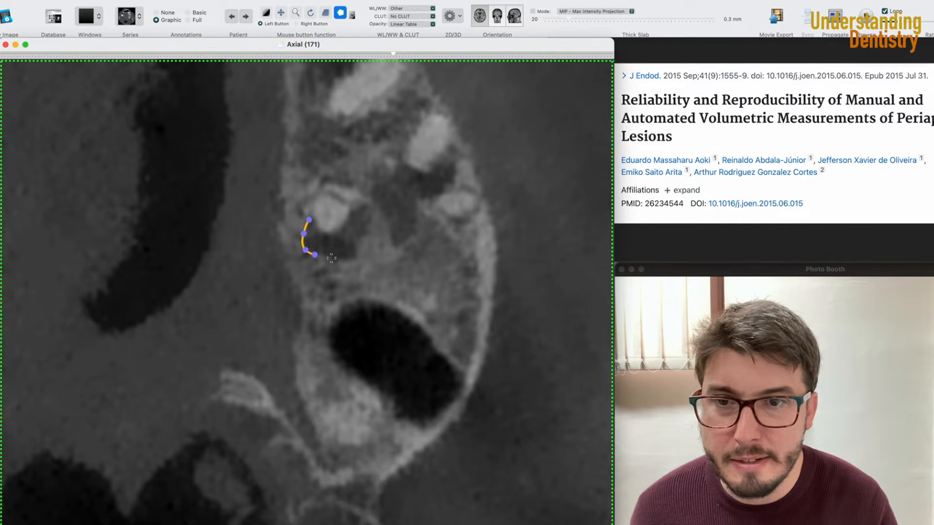
pyautogui.click(335, 260)
pyautogui.click(356, 260)
pyautogui.click(362, 241)
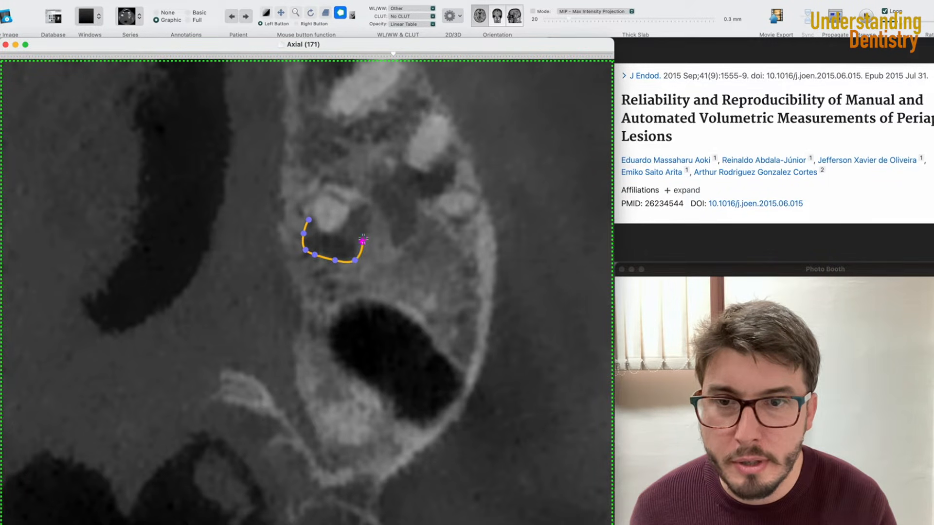
pyautogui.click(369, 229)
pyautogui.click(373, 212)
pyautogui.click(367, 203)
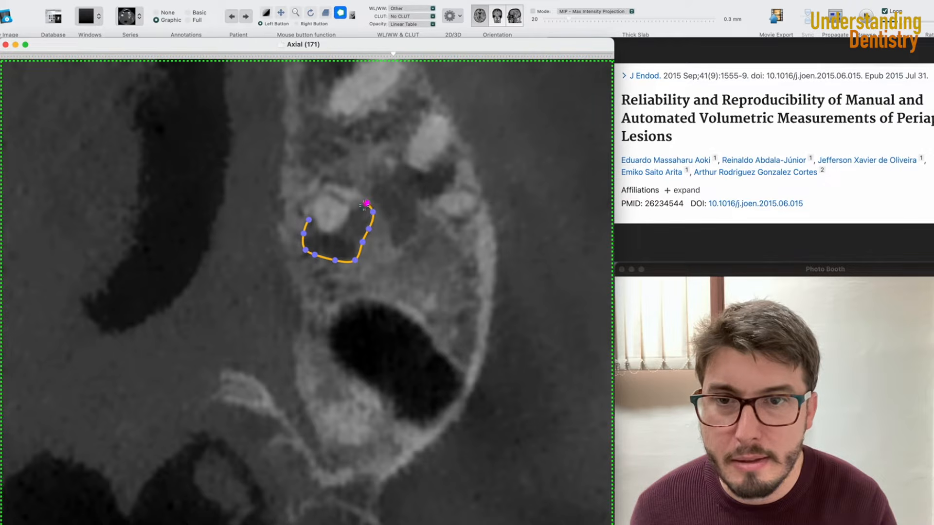
pyautogui.click(355, 209)
pyautogui.click(349, 214)
pyautogui.click(341, 230)
pyautogui.click(327, 233)
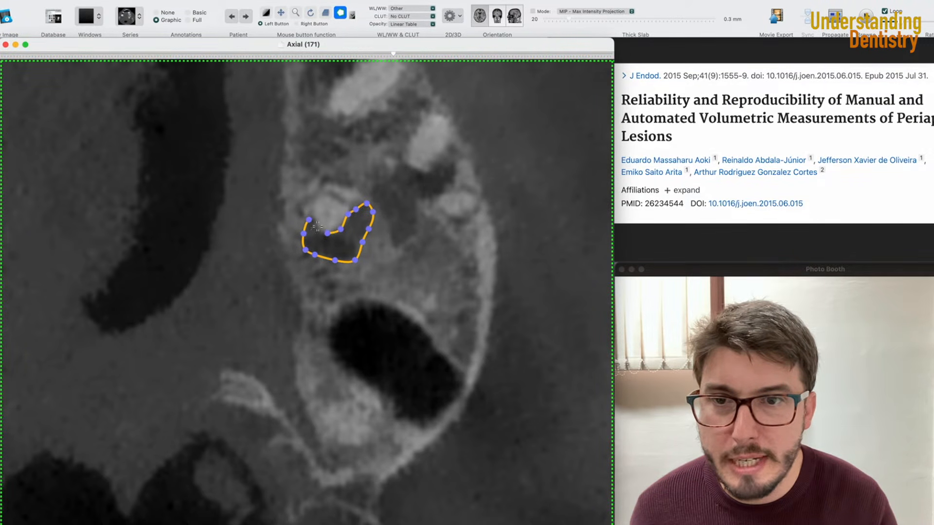
pyautogui.doubleClick(317, 225)
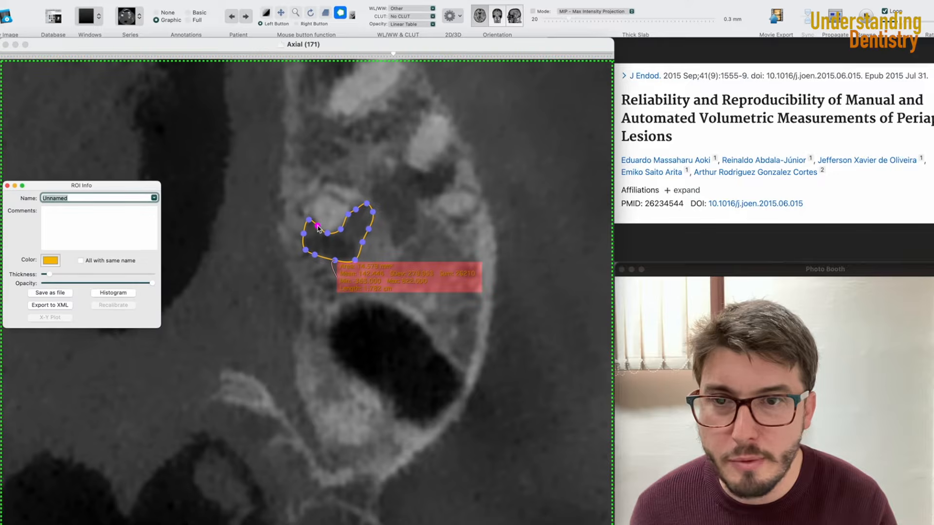
pyautogui.click(7, 185)
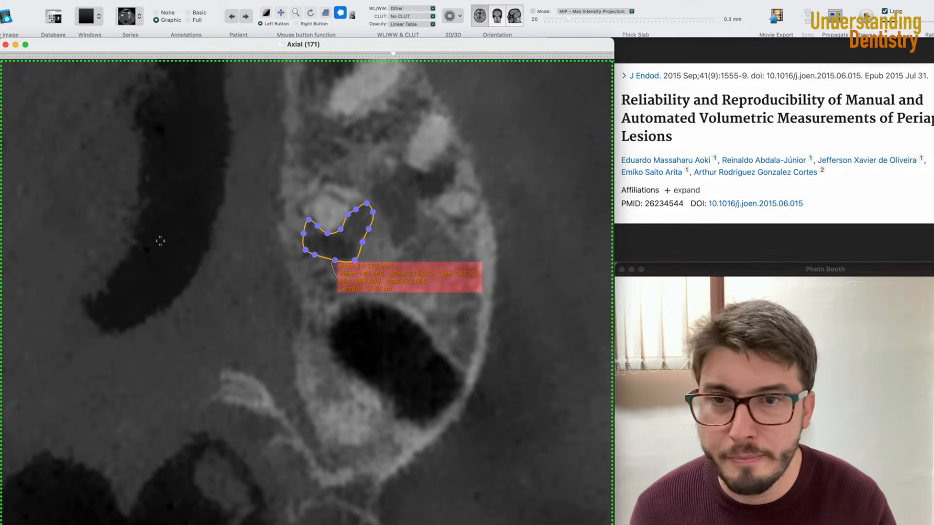
# - Move to the next axial slice and trace a closed polygon ROI around the lesion, notching around the small bright spot
pyautogui.scroll(-5, 370, 304)
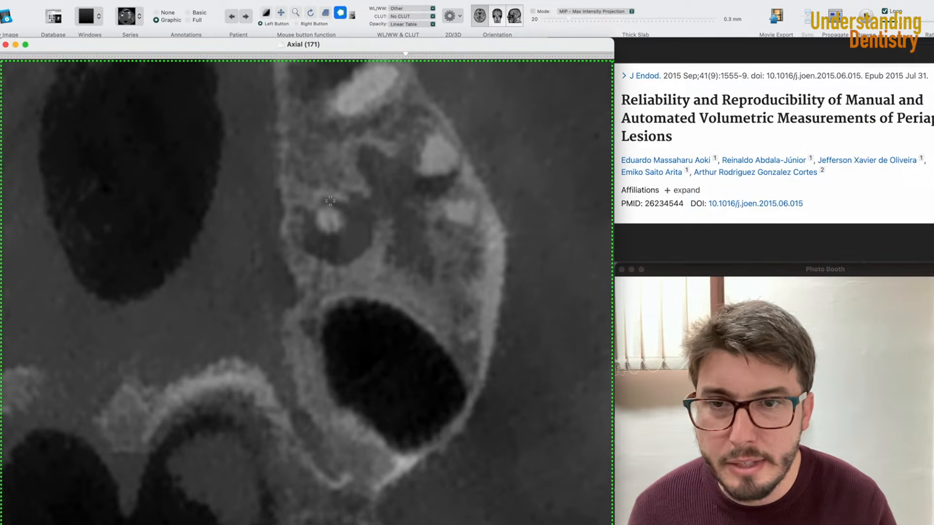
pyautogui.click(347, 199)
pyautogui.click(354, 192)
pyautogui.click(367, 197)
pyautogui.click(373, 224)
pyautogui.click(372, 247)
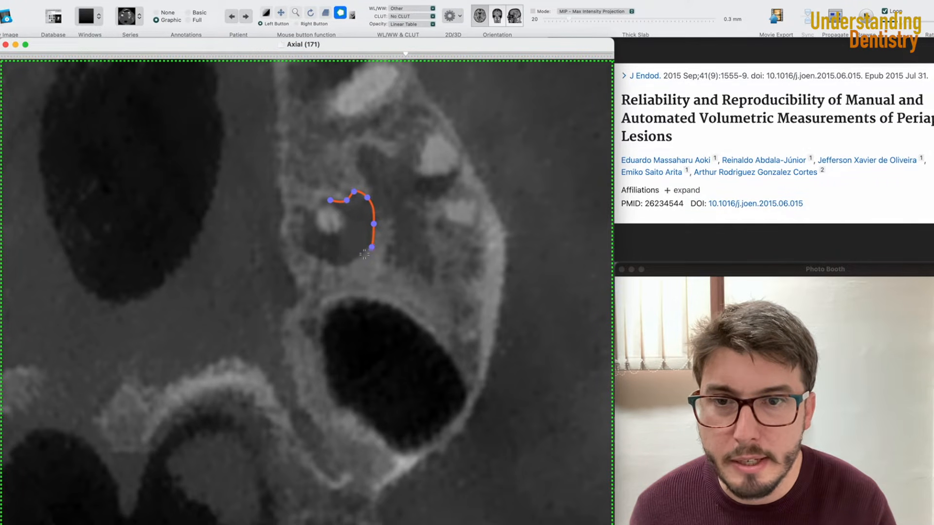
pyautogui.click(360, 258)
pyautogui.click(346, 265)
pyautogui.click(321, 260)
pyautogui.click(304, 253)
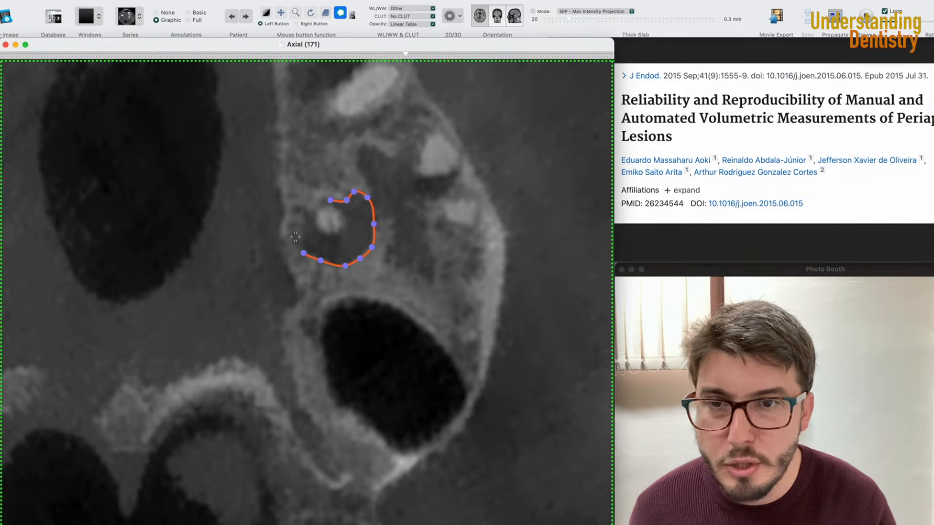
pyautogui.click(304, 232)
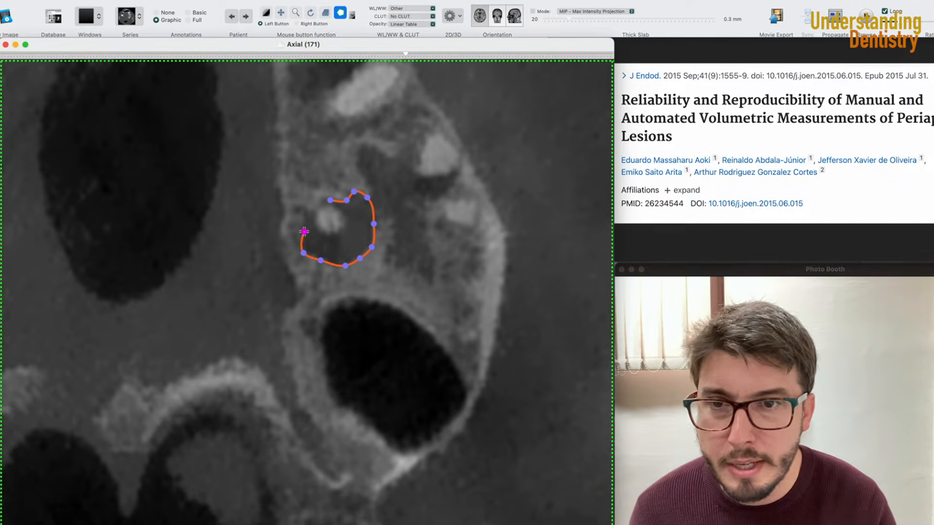
pyautogui.click(306, 212)
pyautogui.click(314, 213)
pyautogui.click(317, 228)
pyautogui.click(335, 232)
pyautogui.click(342, 219)
pyautogui.click(339, 209)
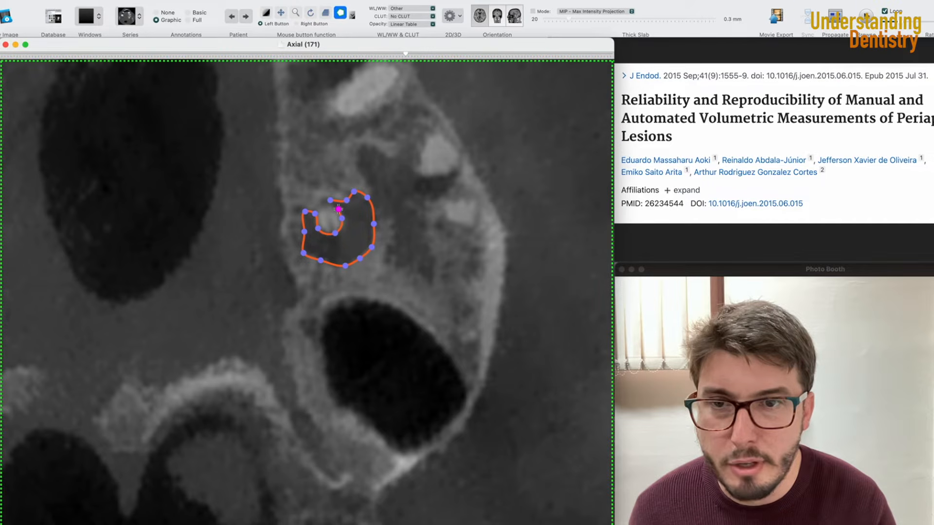
pyautogui.doubleClick(339, 209)
# - Advance further through the axial slices and trace a larger closed polygon ROI around the lesion, closing its ROI info window
pyautogui.scroll(-8, 301, 318)
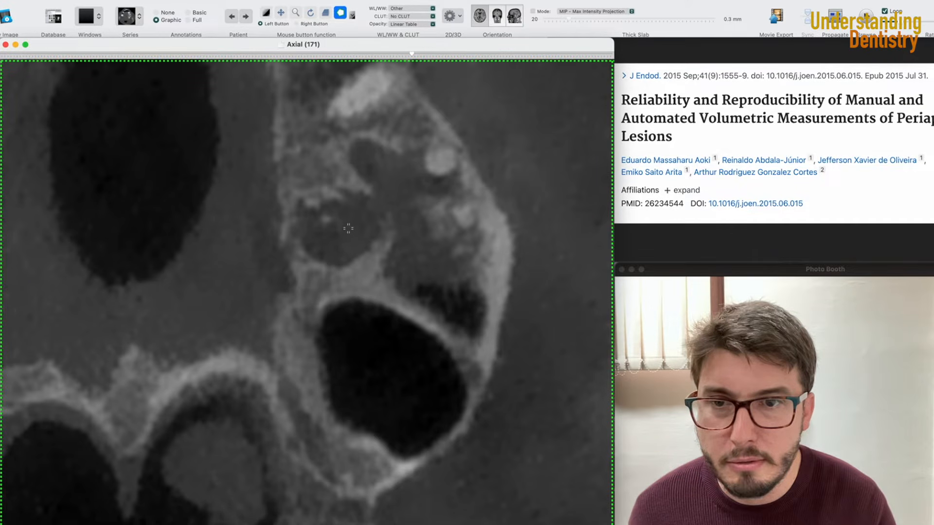
pyautogui.scroll(-2, 348, 228)
pyautogui.click(343, 195)
pyautogui.click(362, 188)
pyautogui.click(372, 197)
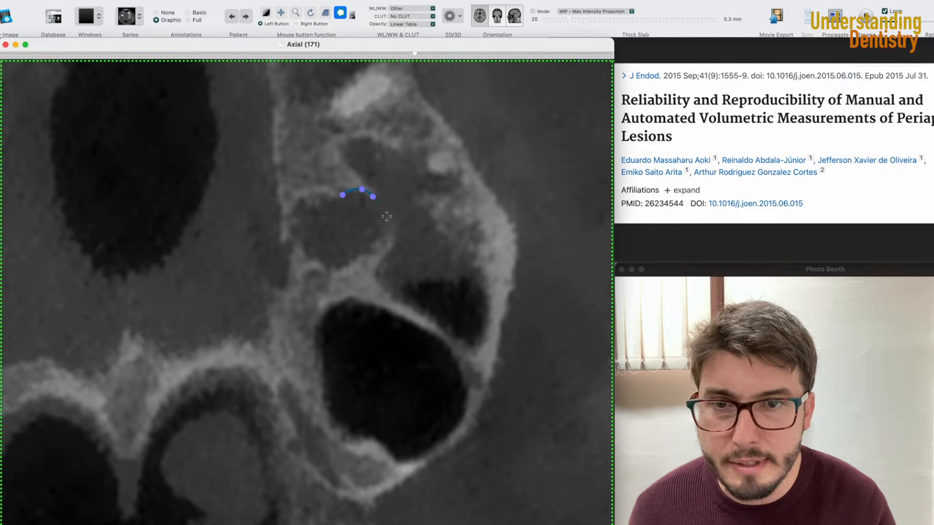
pyautogui.click(383, 234)
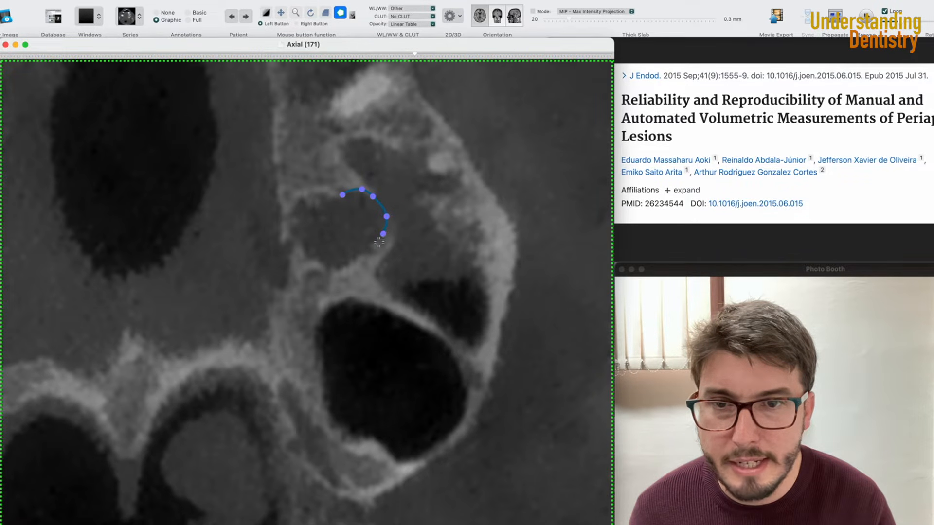
pyautogui.click(357, 257)
pyautogui.click(349, 266)
pyautogui.click(337, 270)
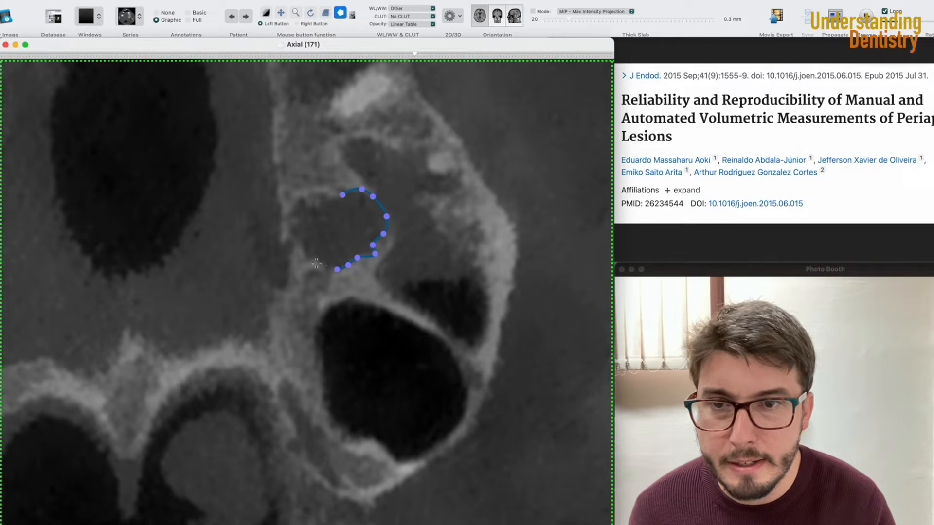
pyautogui.click(316, 263)
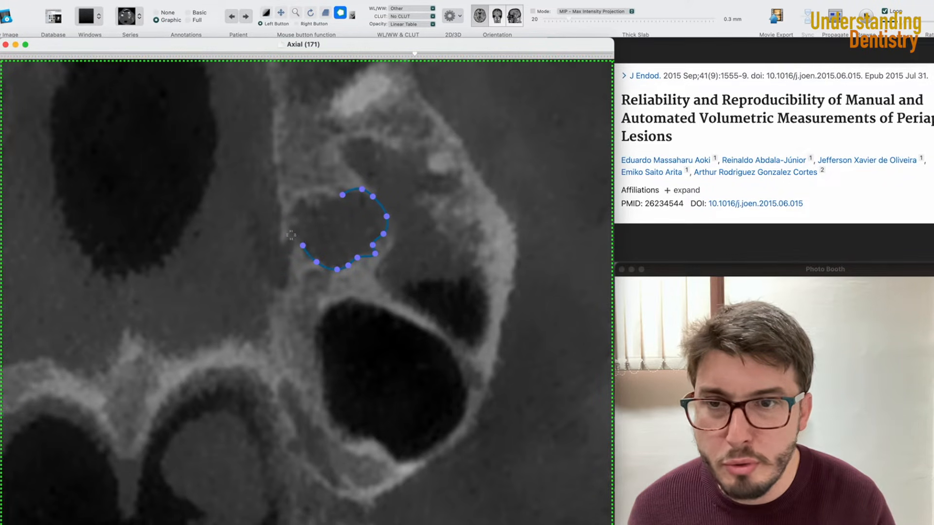
pyautogui.click(293, 212)
pyautogui.click(301, 200)
pyautogui.click(316, 204)
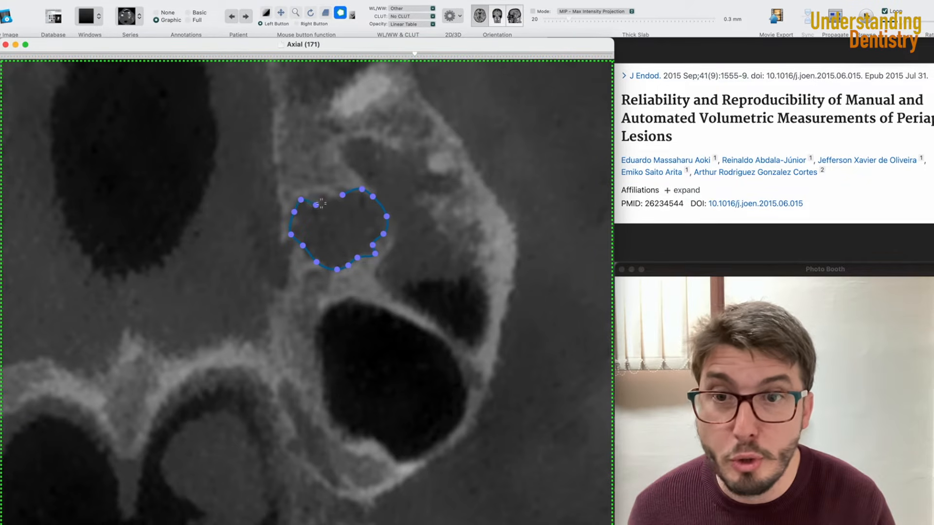
pyautogui.doubleClick(330, 199)
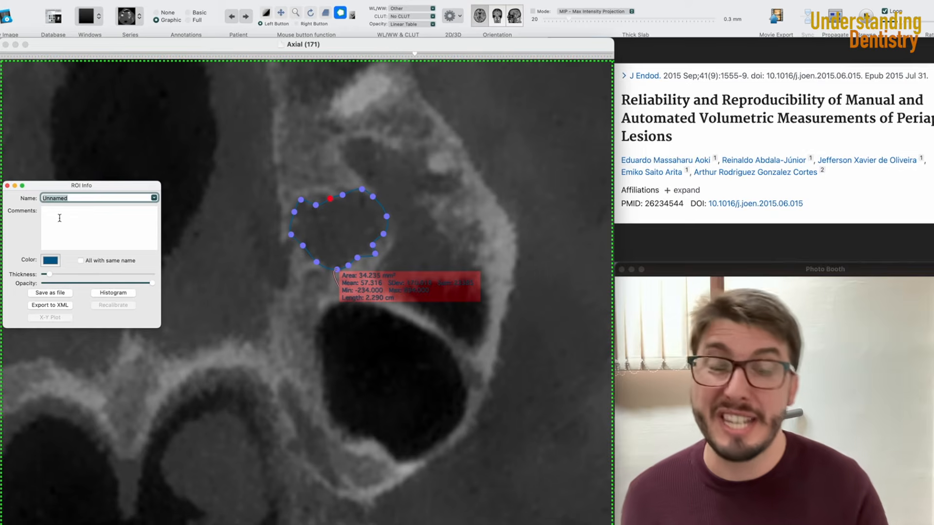
pyautogui.click(7, 186)
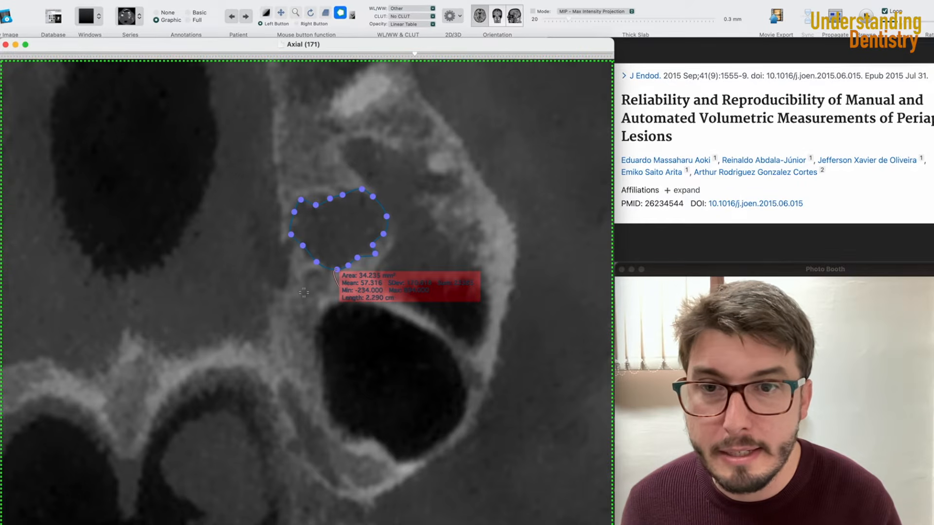
# - Move to the next axial slice and outline the lesion with a closed polygon ROI, closing its ROI info window
pyautogui.scroll(-6, 303, 292)
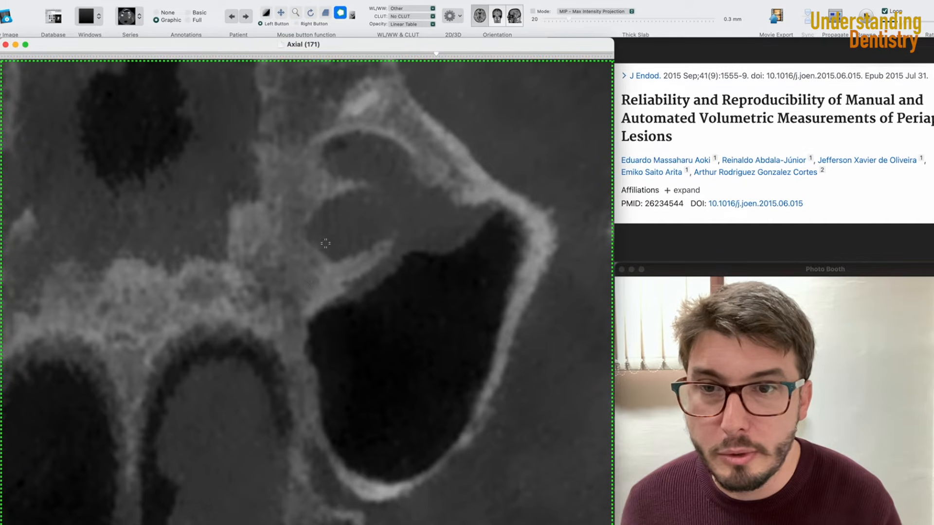
pyautogui.click(332, 199)
pyautogui.click(354, 190)
pyautogui.click(376, 190)
pyautogui.click(385, 194)
pyautogui.click(393, 214)
pyautogui.click(393, 236)
pyautogui.click(356, 254)
pyautogui.click(332, 261)
pyautogui.click(316, 248)
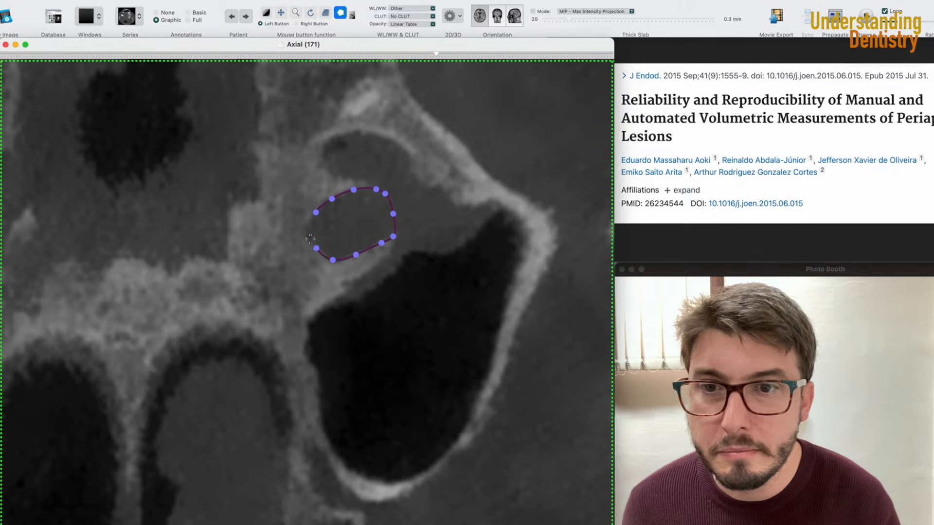
pyautogui.click(307, 233)
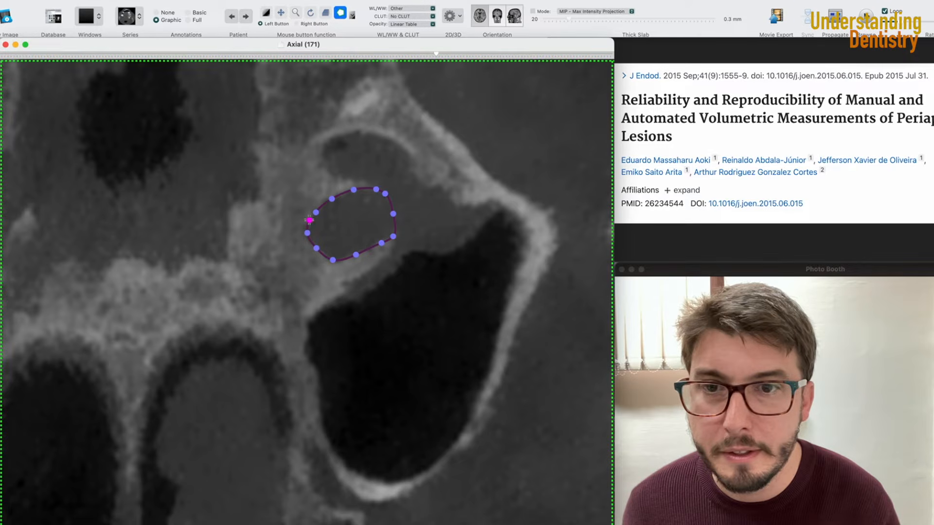
pyautogui.click(309, 220)
pyautogui.doubleClick(309, 220)
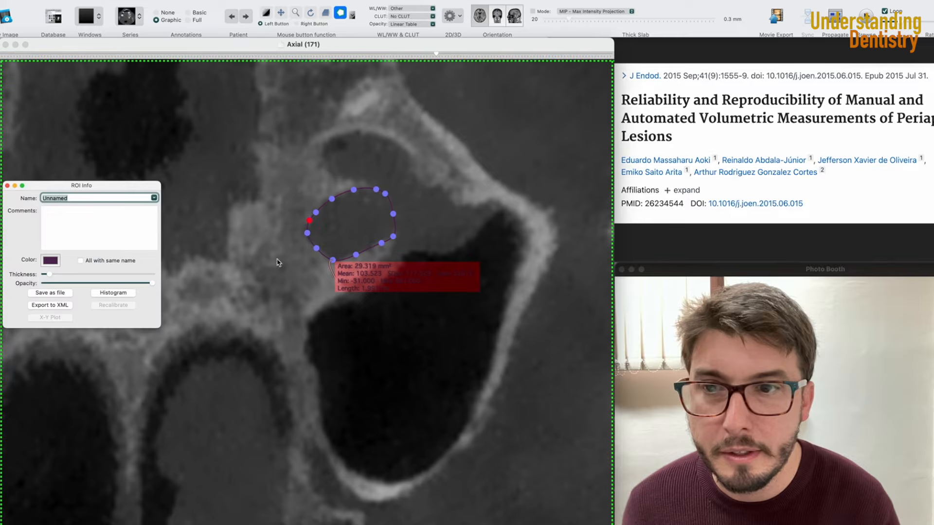
pyautogui.click(8, 187)
# - Advance to the next axial slice and trace a smaller closed polygon ROI around the shrinking lesion
pyautogui.scroll(-8, 208, 232)
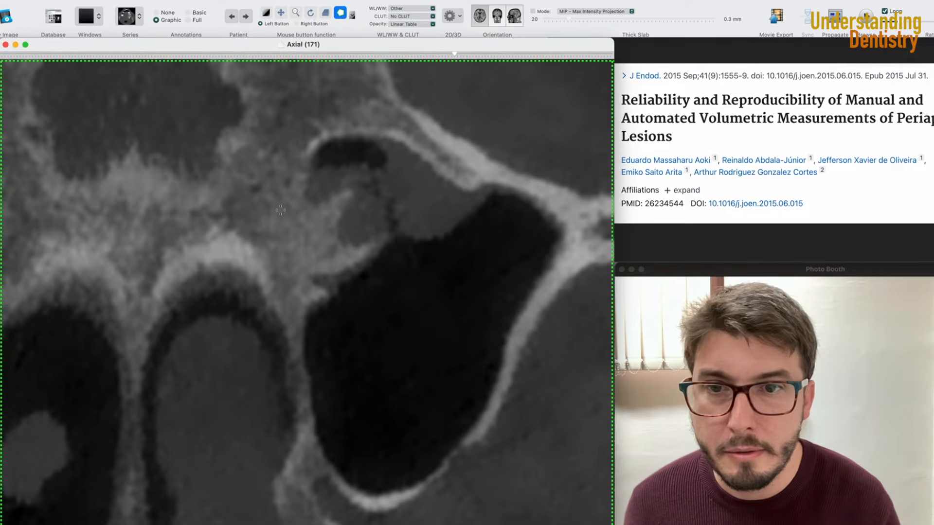
pyautogui.moveTo(352, 193); pyautogui.dragTo(365, 194)
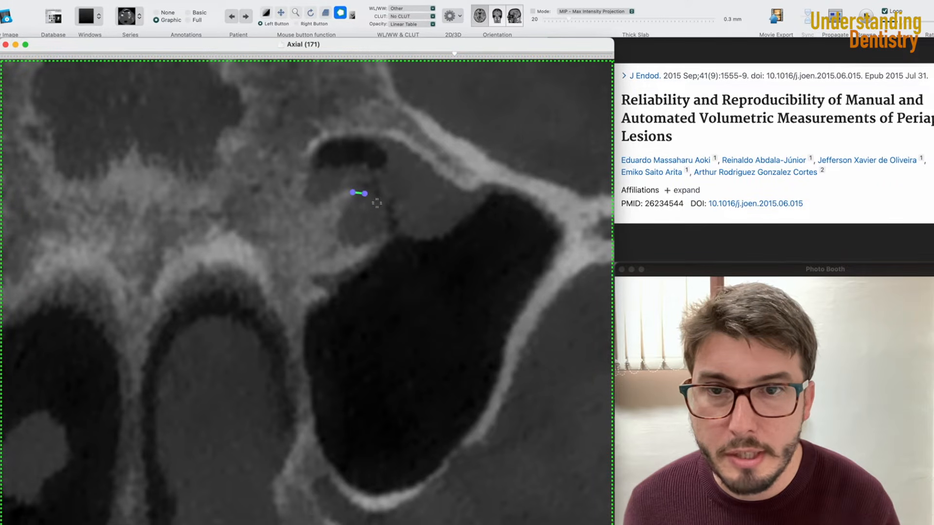
pyautogui.click(385, 221)
pyautogui.click(384, 233)
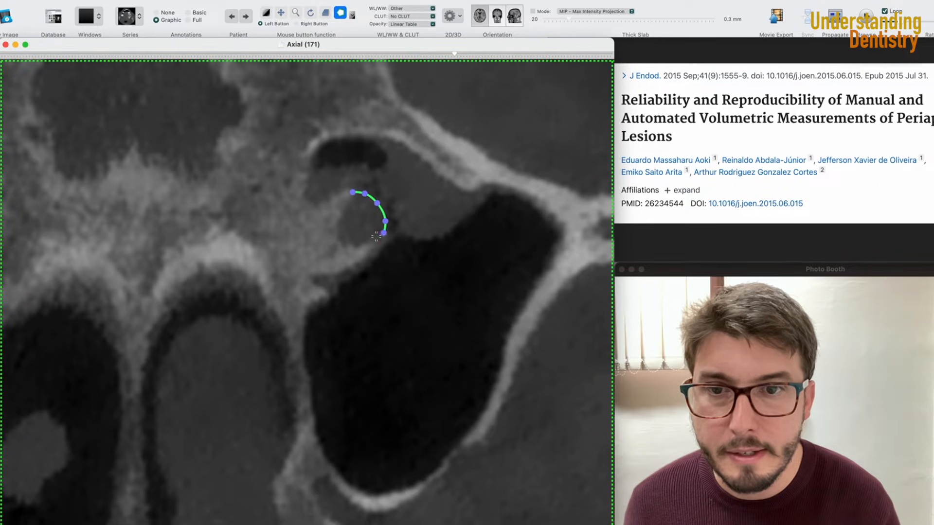
pyautogui.click(366, 241)
pyautogui.click(353, 247)
pyautogui.click(339, 239)
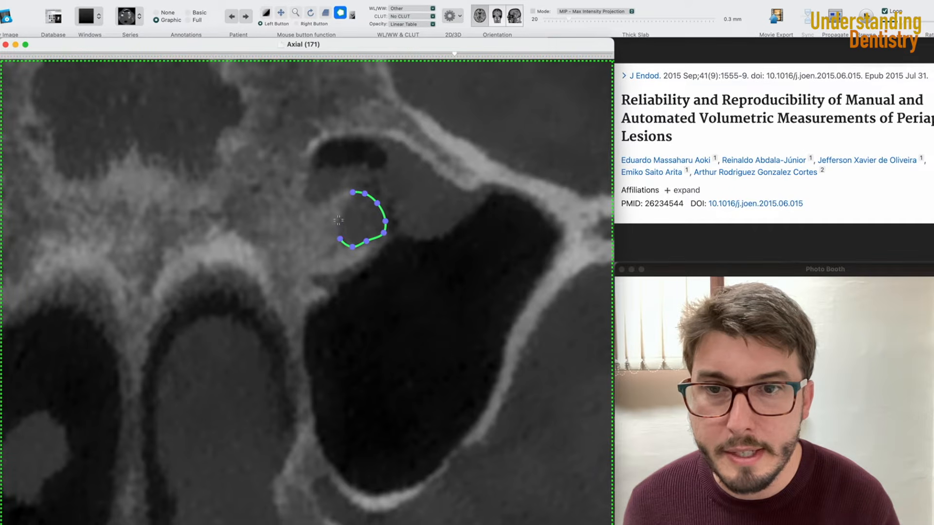
pyautogui.doubleClick(339, 218)
# - Move to the next axial slice and trace a small closed polygon ROI at the lesion's last visible section
pyautogui.scroll(-5, 316, 229)
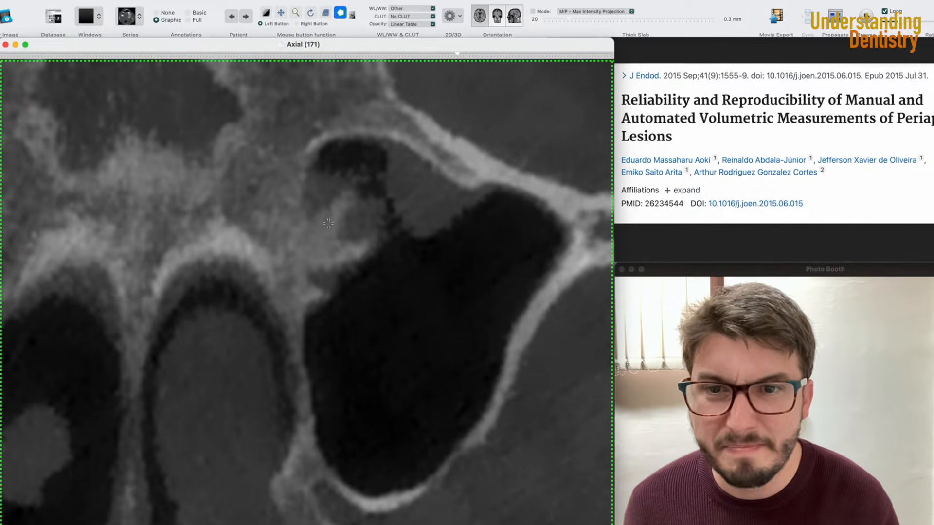
pyautogui.click(357, 201)
pyautogui.click(341, 219)
pyautogui.click(340, 236)
pyautogui.click(366, 239)
pyautogui.click(379, 229)
pyautogui.click(385, 210)
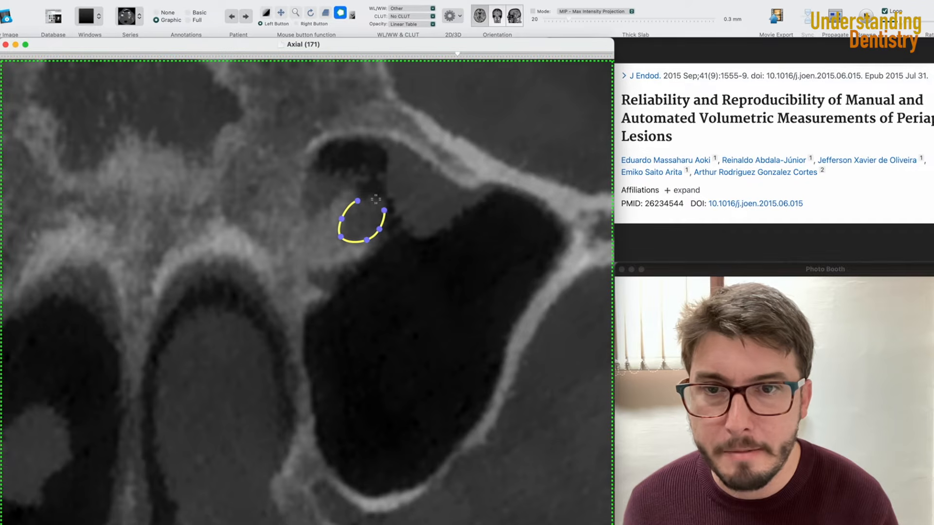
pyautogui.click(365, 201)
pyautogui.click(365, 201)
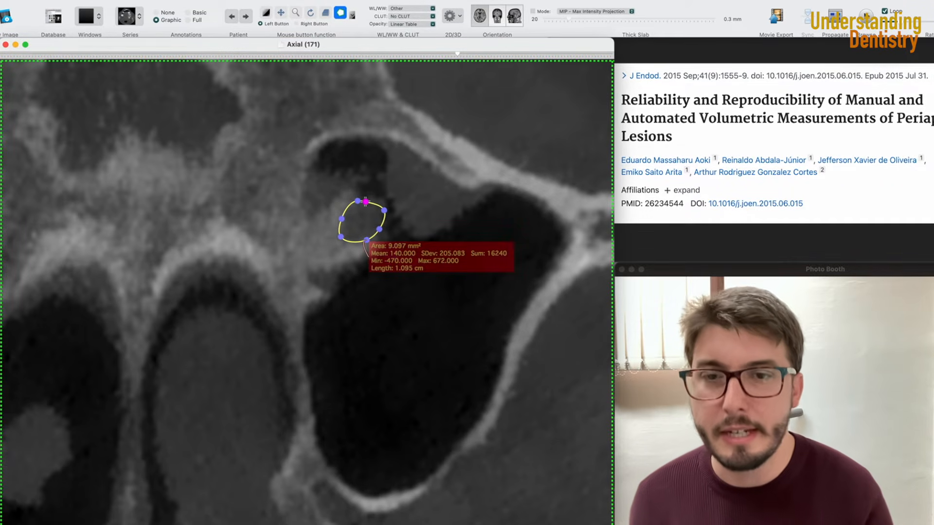
# - Generate the missing ROIs on the untraced slices between the drawn polygons using ROI Volume
pyautogui.scroll(-5, 285, 216)
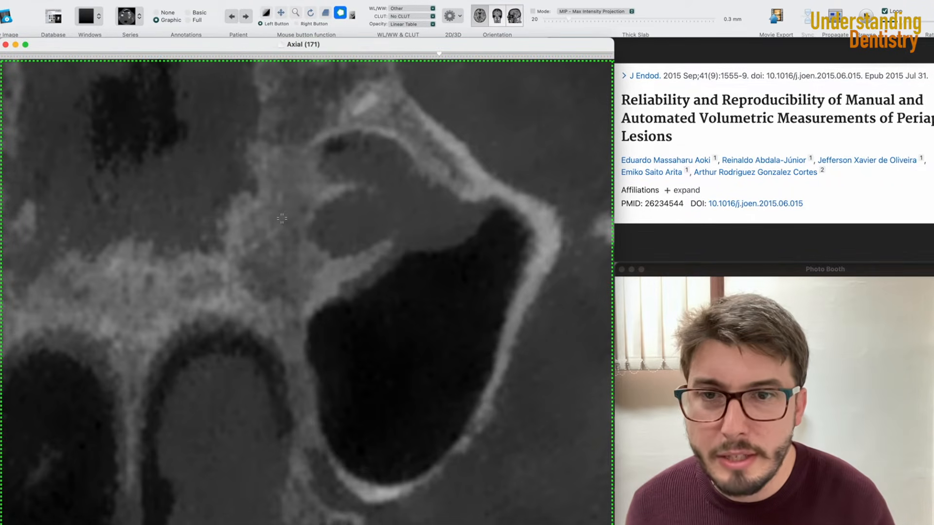
pyautogui.scroll(-6, 285, 216)
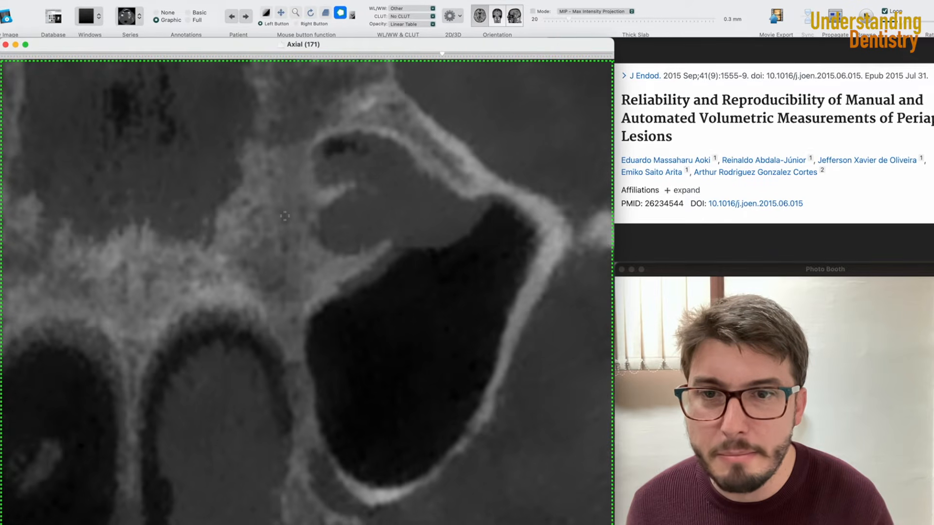
pyautogui.scroll(5, 284, 216)
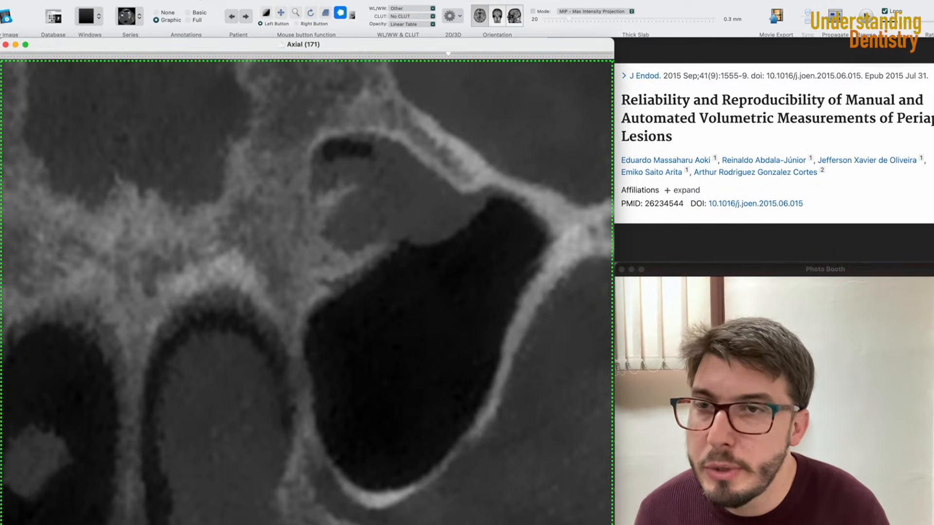
pyautogui.click(198, 0)
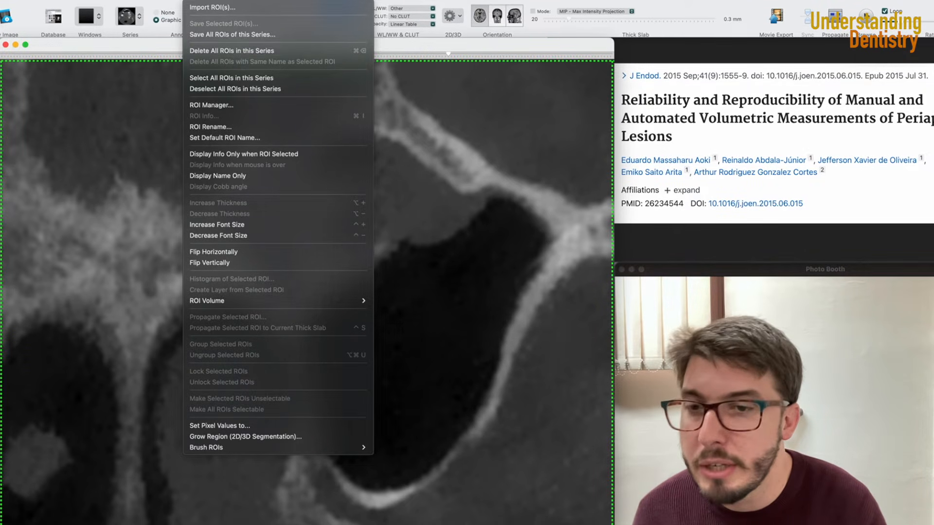
pyautogui.moveTo(262, 309)
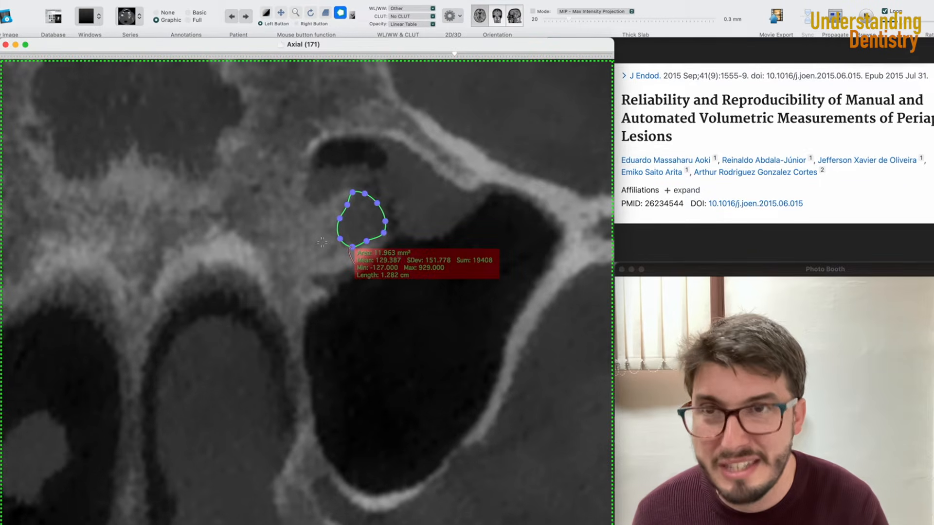
pyautogui.click(195, 0)
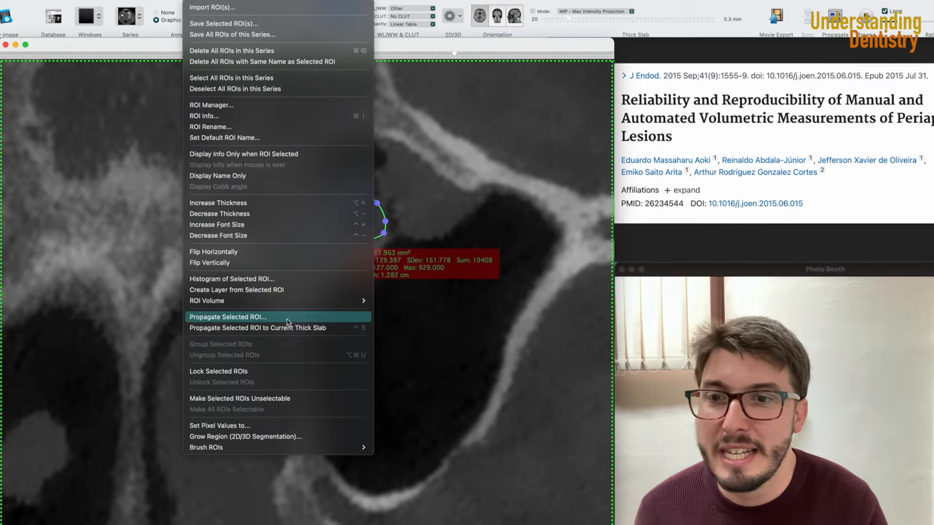
pyautogui.moveTo(288, 299)
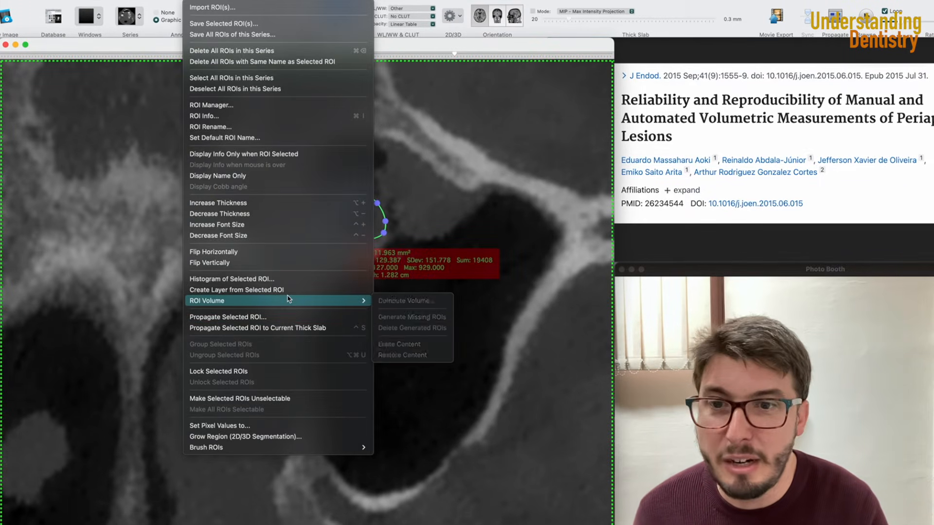
pyautogui.click(427, 318)
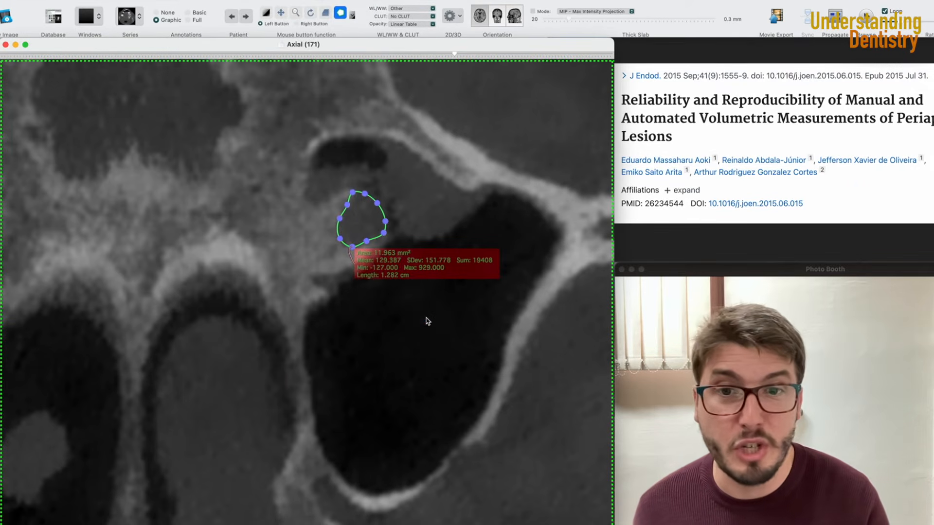
# - Browse the neighbouring axial slices to inspect the generated in-between ROIs
pyautogui.scroll(6, 343, 299)
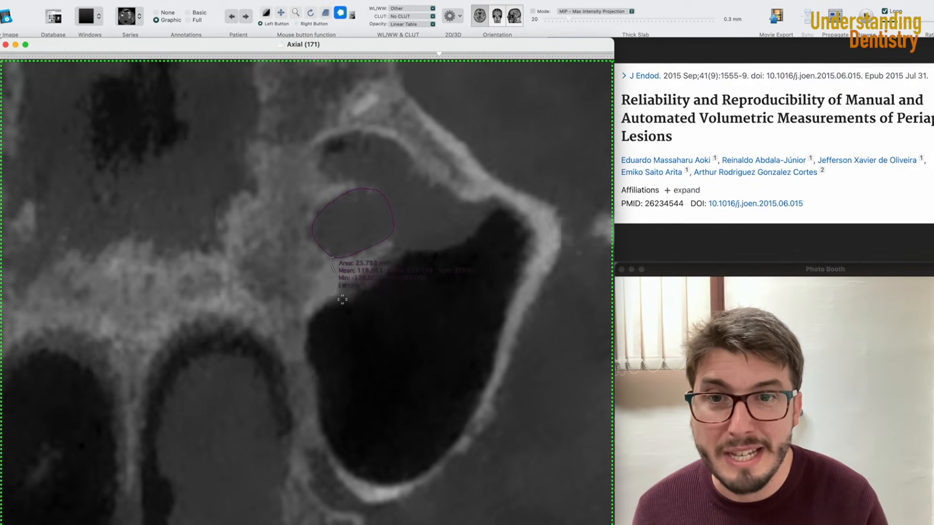
pyautogui.scroll(-6, 342, 299)
pyautogui.scroll(10, 343, 299)
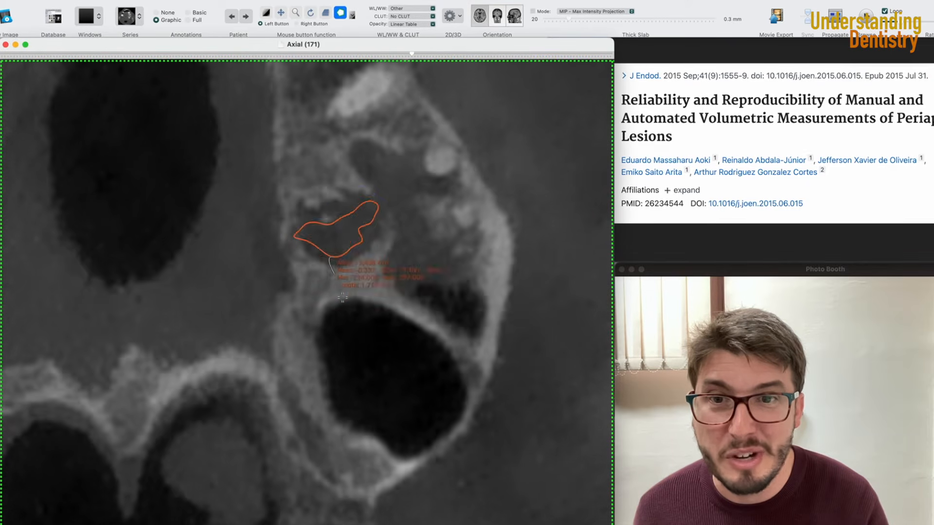
pyautogui.scroll(-10, 342, 299)
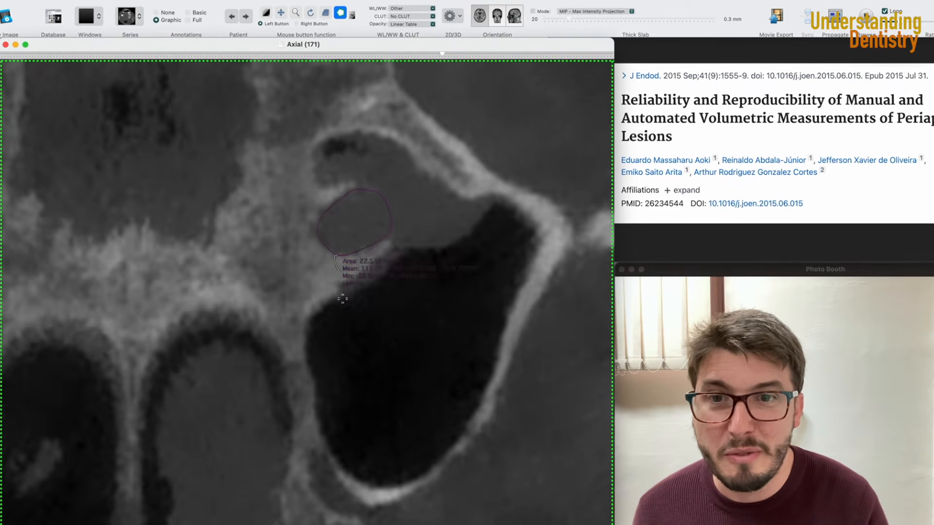
# - Scroll through the axial slices, select the lesion ROI on the current slice, and compute the lesion volume with ROI Volume
pyautogui.scroll(3, 342, 299)
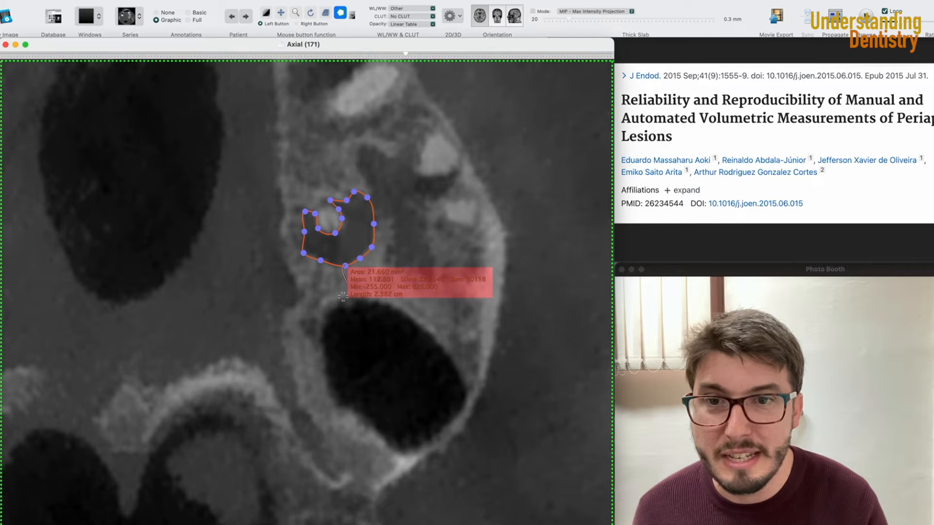
pyautogui.scroll(5, 343, 297)
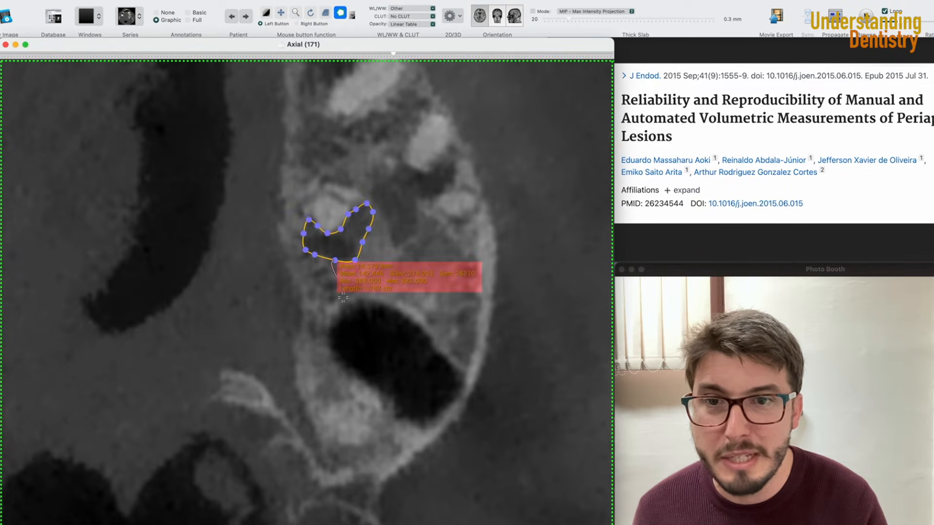
pyautogui.scroll(-5, 343, 298)
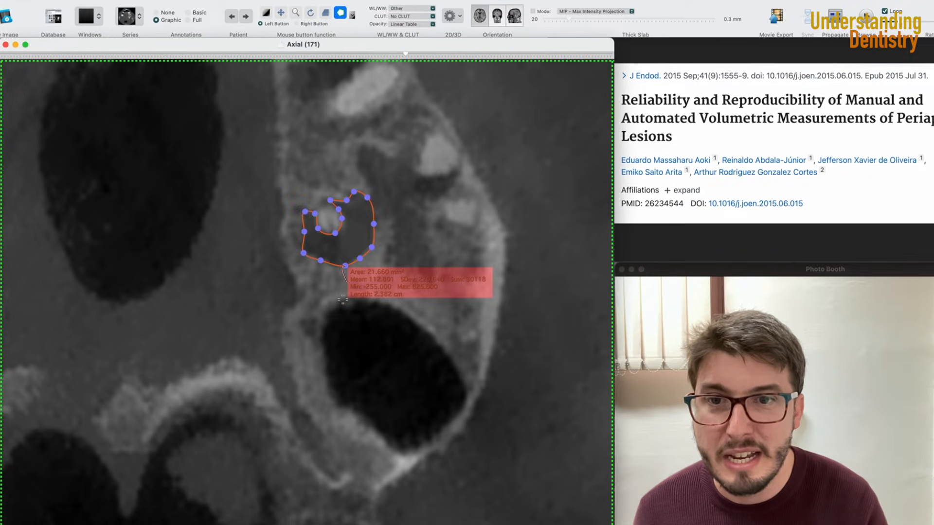
pyautogui.scroll(-4, 343, 299)
pyautogui.scroll(-4, 344, 299)
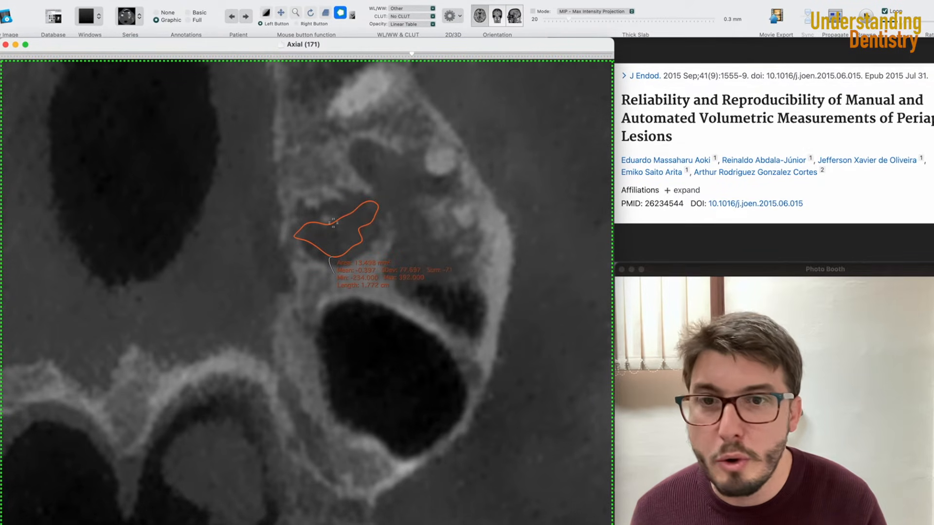
pyautogui.click(353, 207)
pyautogui.moveTo(352, 207); pyautogui.dragTo(298, 227)
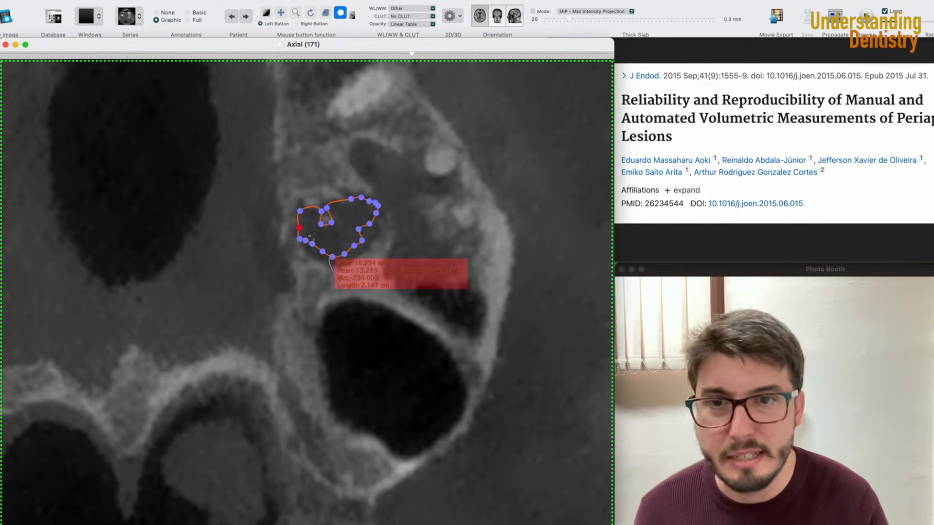
pyautogui.click(372, 226)
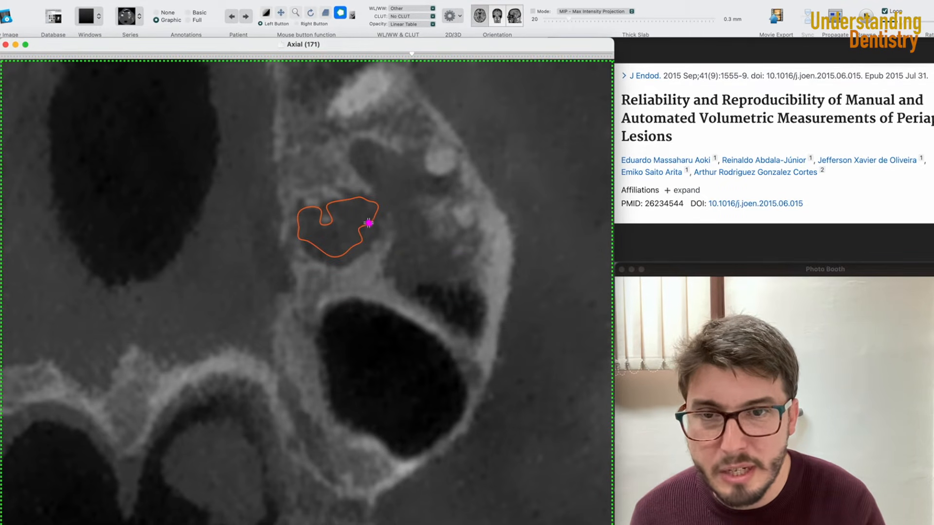
pyautogui.moveTo(369, 224); pyautogui.dragTo(296, 229)
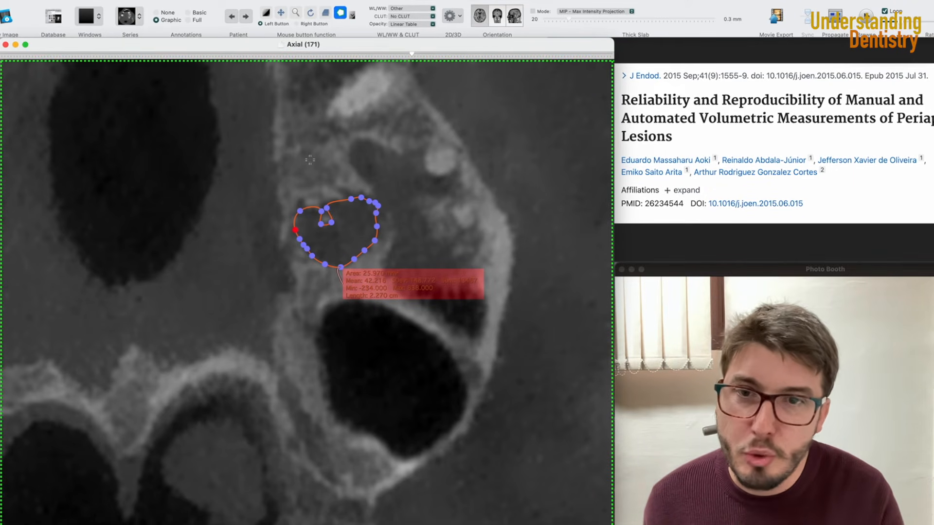
pyautogui.click(200, 0)
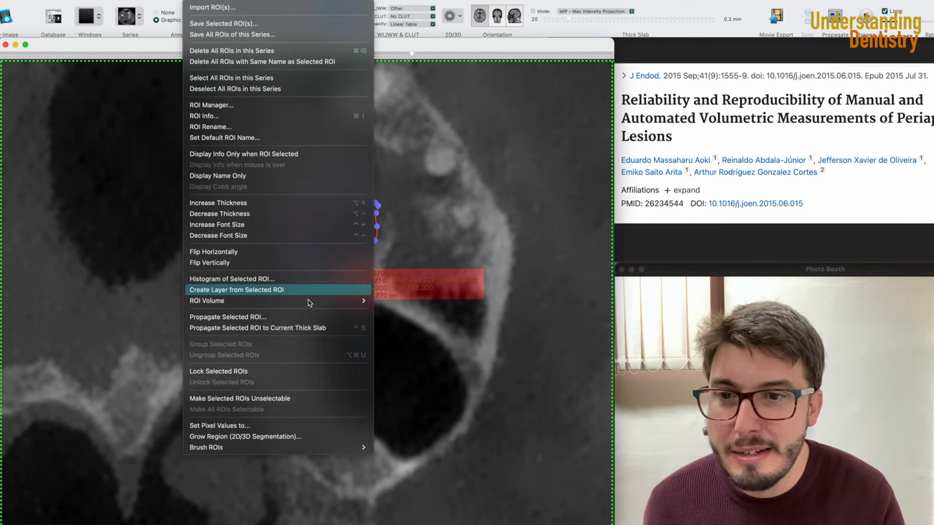
pyautogui.moveTo(309, 302)
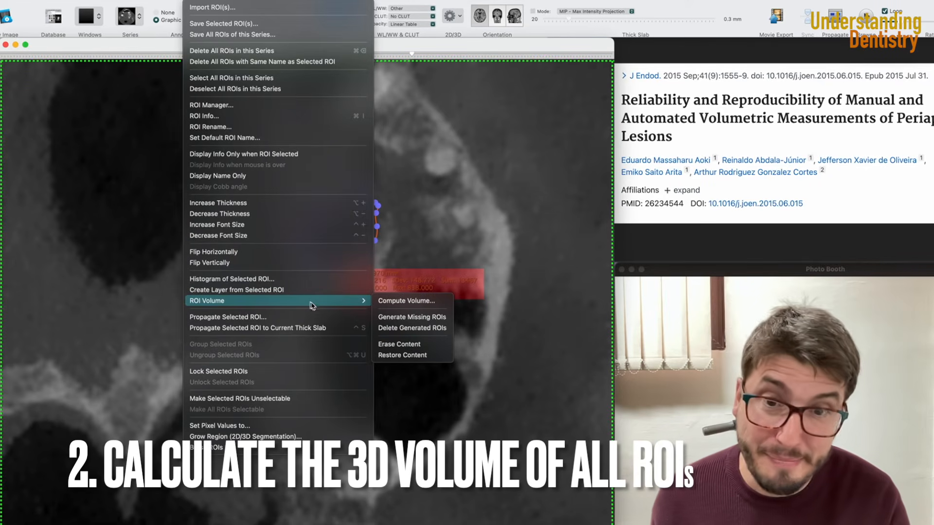
pyautogui.click(407, 301)
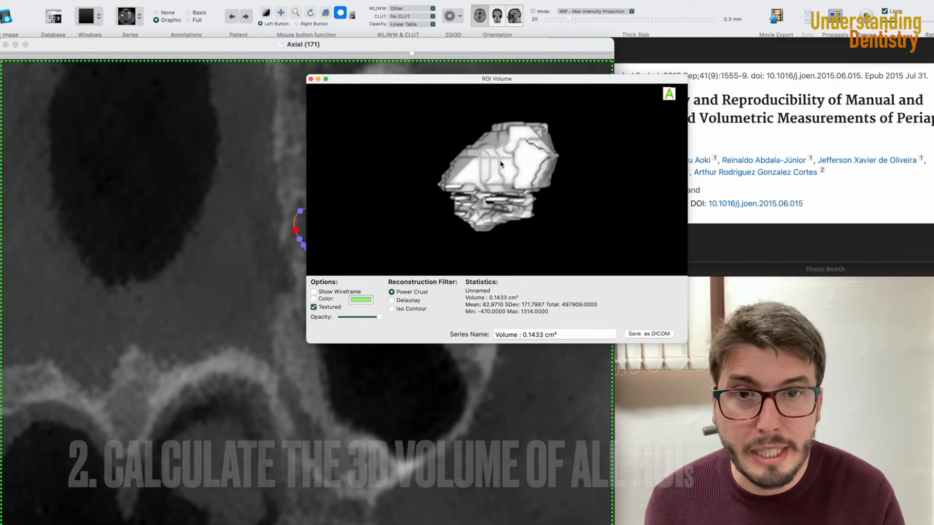
# - Rotate the 3D lesion model in the ROI Volume window to inspect its shape
pyautogui.moveTo(678, 165); pyautogui.dragTo(540, 192)
pyautogui.moveTo(475, 214); pyautogui.dragTo(407, 184)
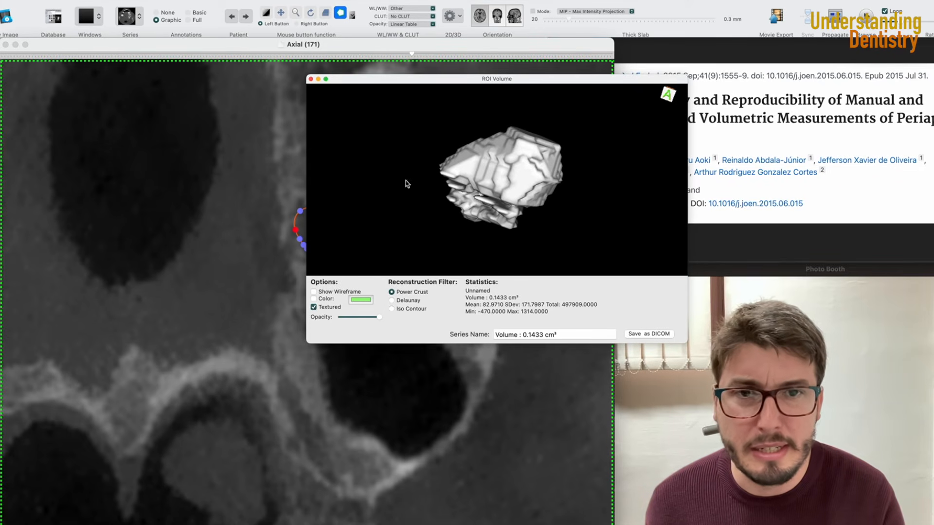
pyautogui.moveTo(584, 188); pyautogui.dragTo(503, 224)
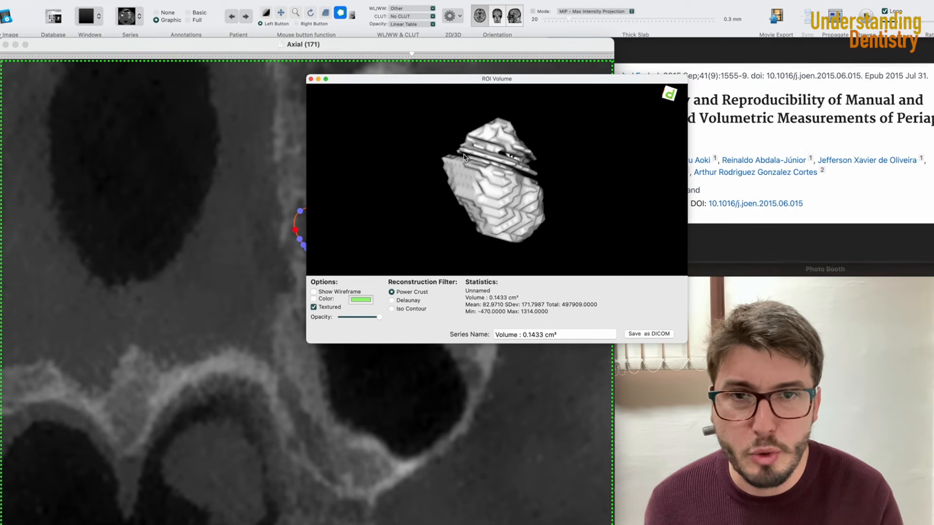
pyautogui.moveTo(569, 156); pyautogui.dragTo(417, 160)
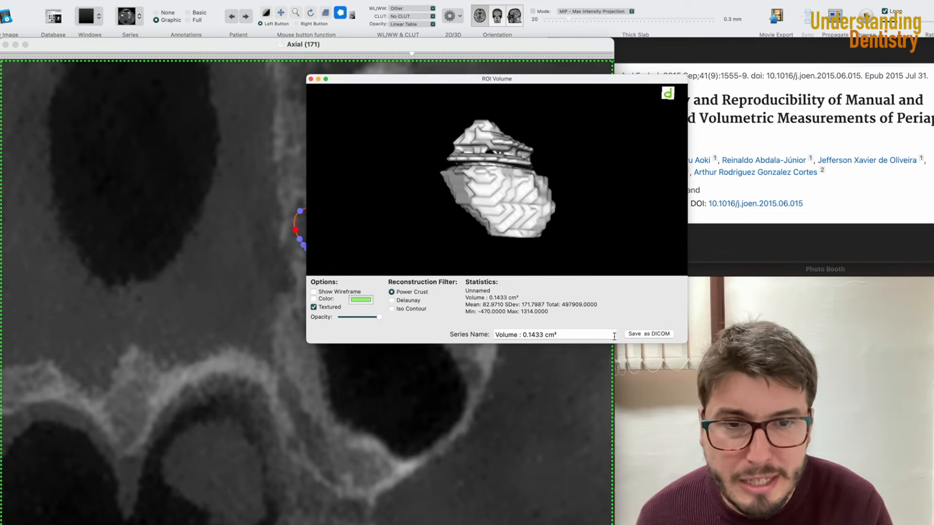
# - Save the lesion volume reconstruction as a DICOM series and close the ROI Volume window
pyautogui.moveTo(564, 336); pyautogui.dragTo(531, 336)
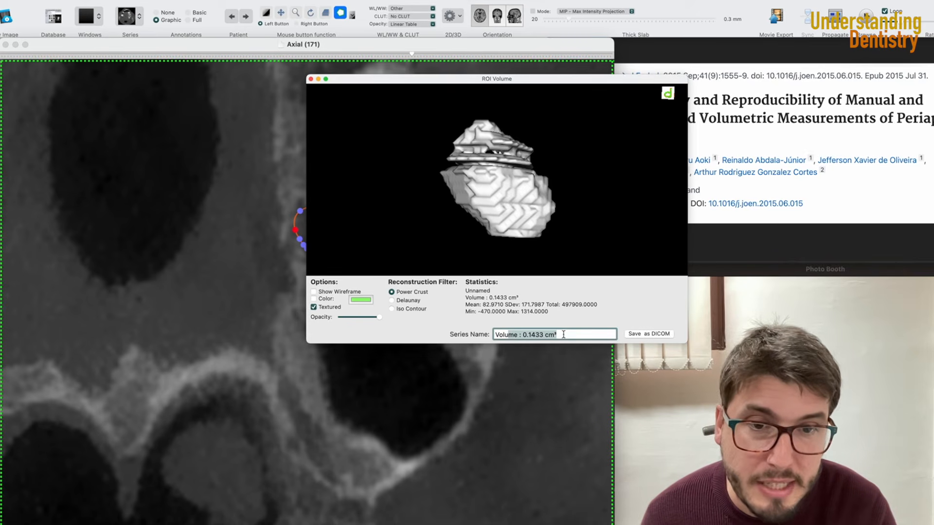
pyautogui.click(580, 334)
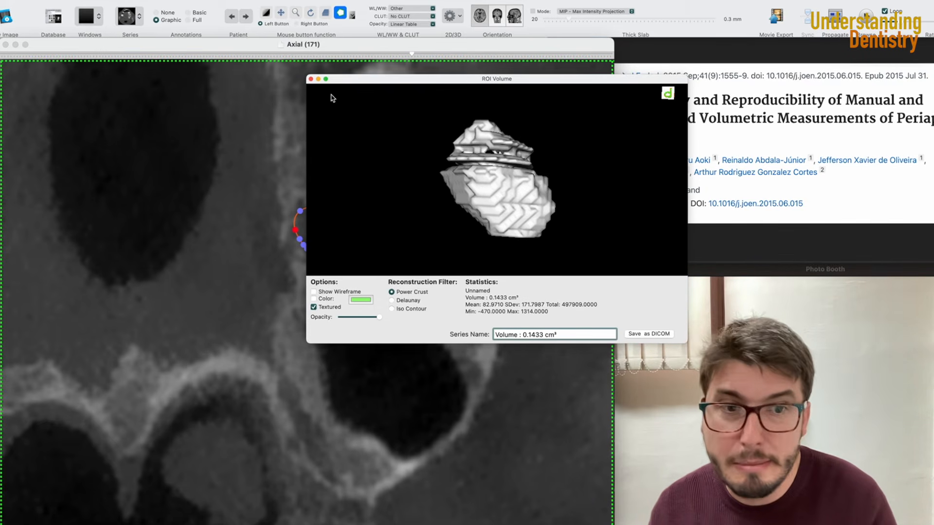
pyautogui.click(668, 335)
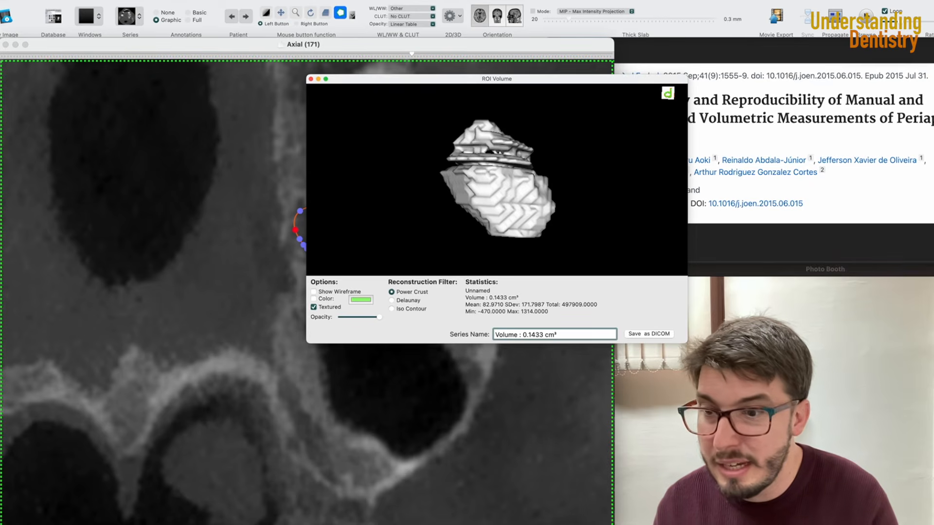
pyautogui.click(311, 79)
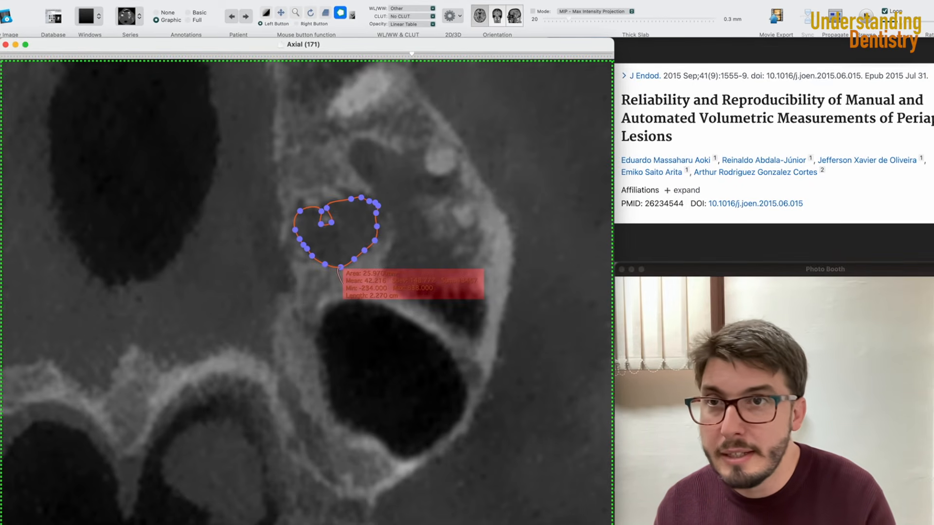
# - Open a 3D volume rendering reconstruction of the axial series and zoom in on the maxillary teeth
pyautogui.click(160, 1)
pyautogui.click(191, 94)
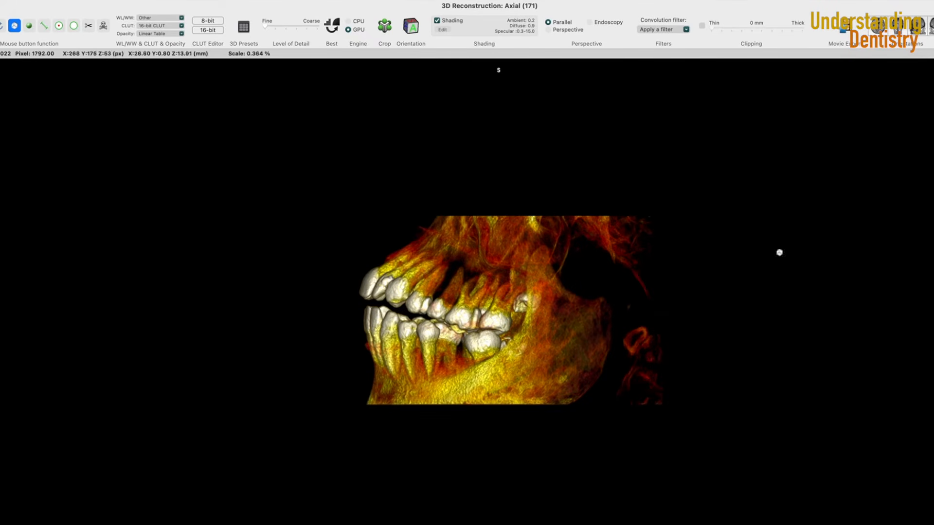
pyautogui.moveTo(933, 242); pyautogui.dragTo(628, 242)
pyautogui.moveTo(561, 241); pyautogui.dragTo(252, 296)
pyautogui.scroll(10, 323, 211)
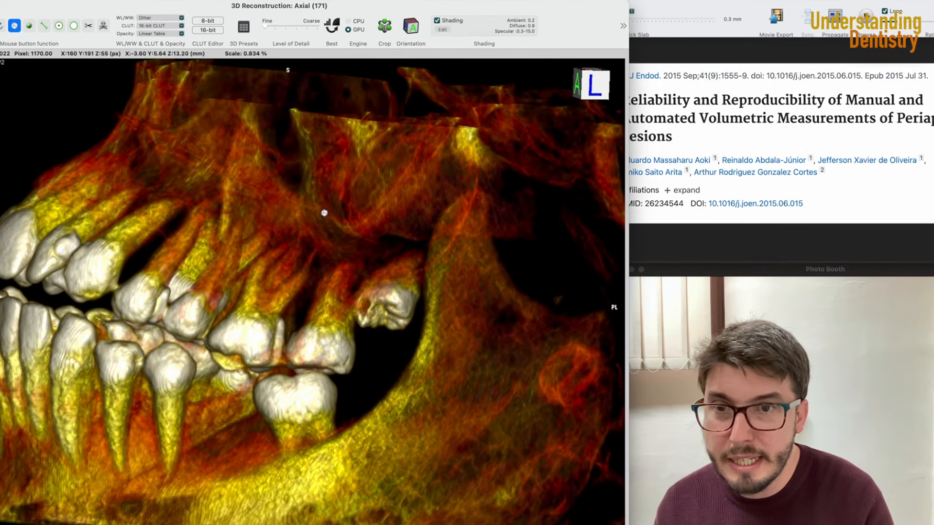
pyautogui.moveTo(323, 210); pyautogui.dragTo(345, 213)
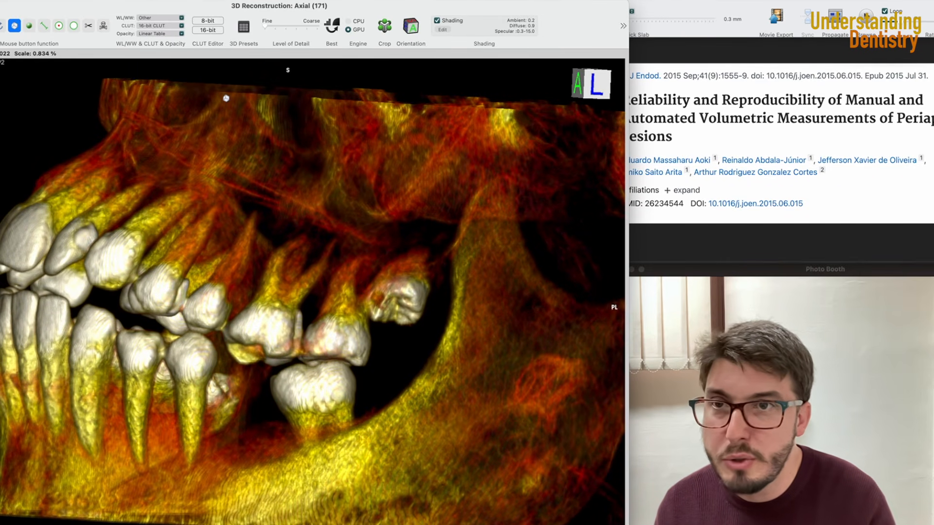
# - Show the lesion's 3D ROI inside the volume rendering using the ROI Manager
pyautogui.click(194, 1)
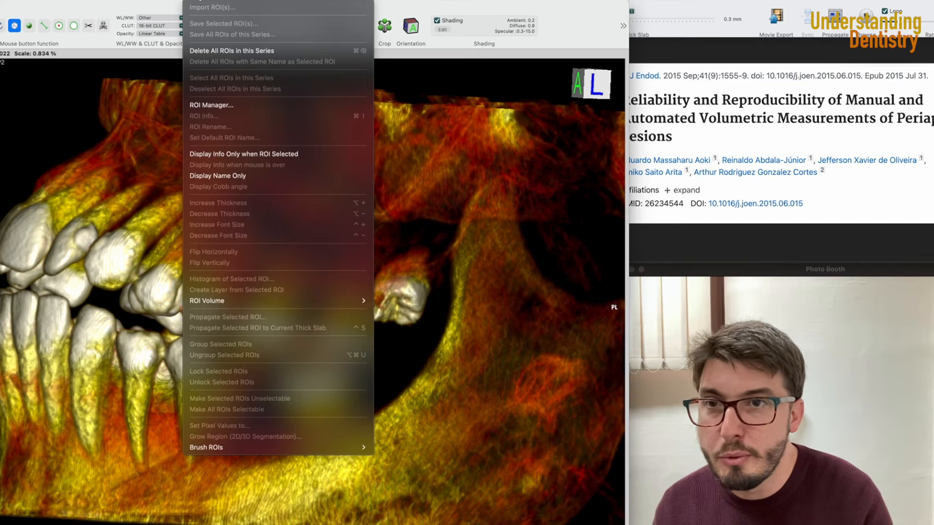
pyautogui.click(234, 105)
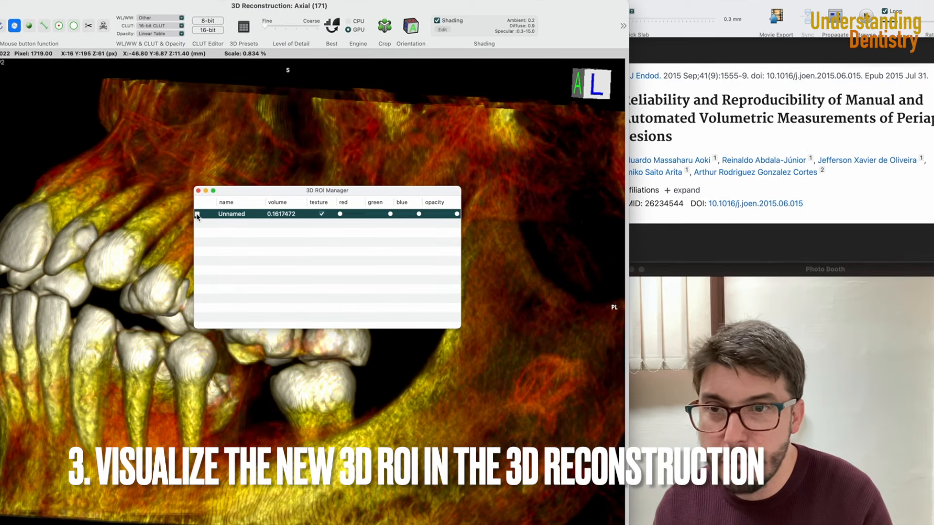
pyautogui.click(198, 190)
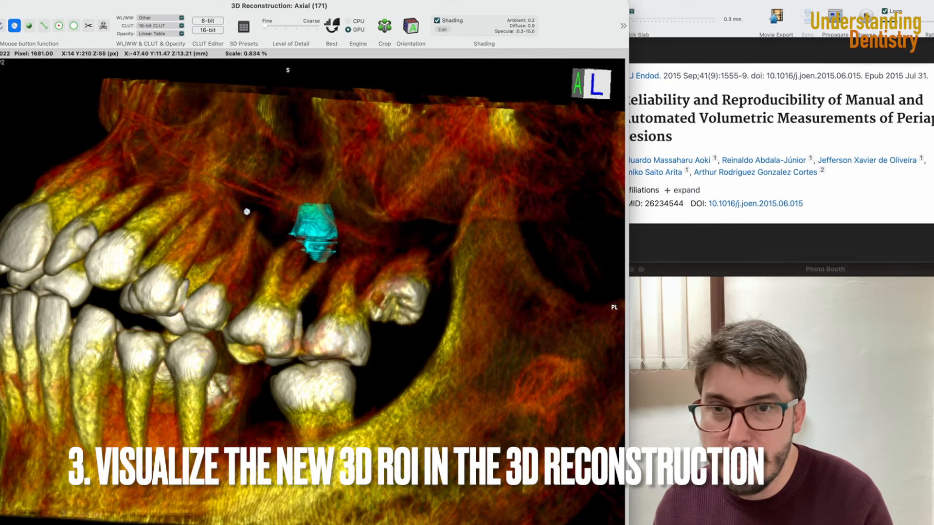
# - Rotate the 3D reconstruction to view the lesion ROI from different angles
pyautogui.moveTo(302, 242); pyautogui.dragTo(340, 269)
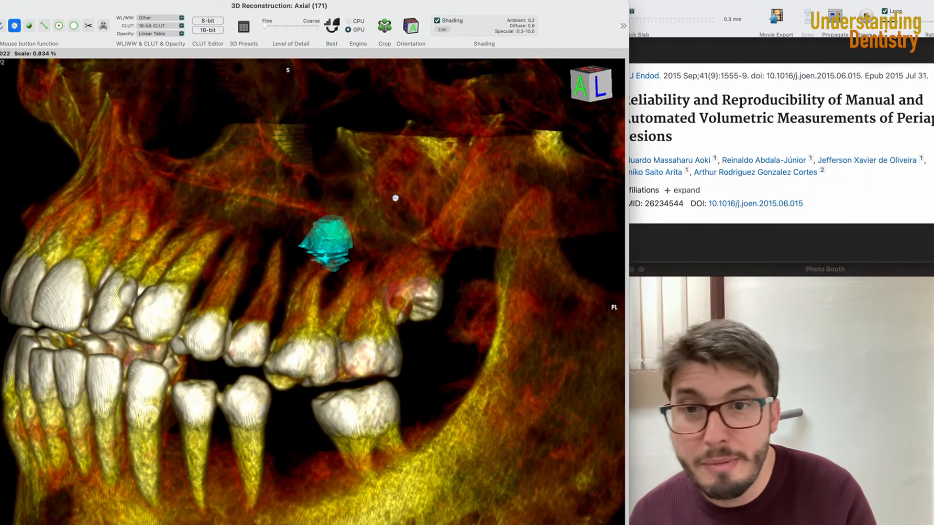
pyautogui.moveTo(292, 251); pyautogui.dragTo(41, 305)
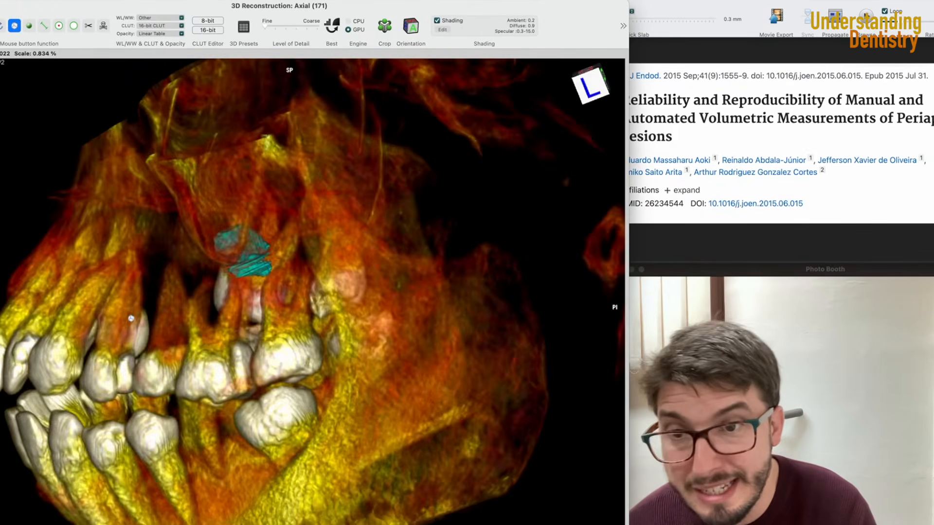
pyautogui.moveTo(131, 318); pyautogui.dragTo(264, 314)
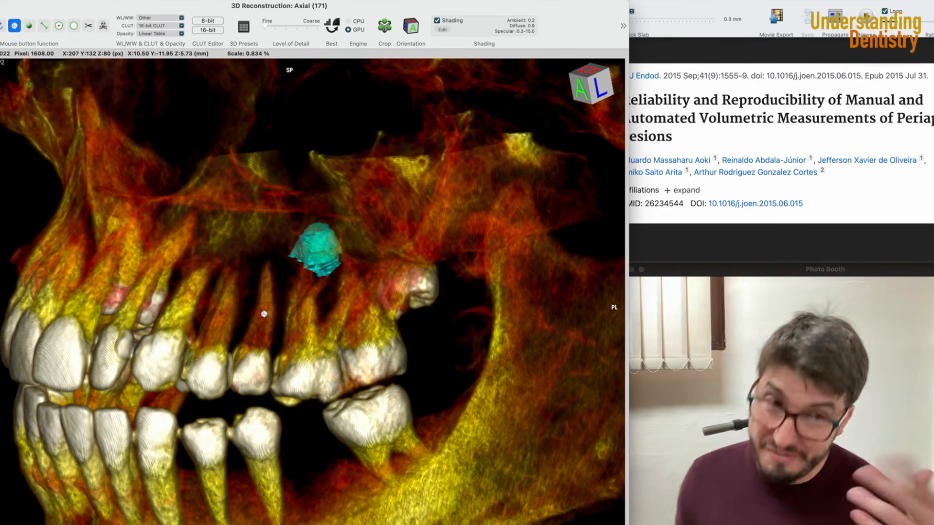
pyautogui.moveTo(264, 314); pyautogui.dragTo(343, 317)
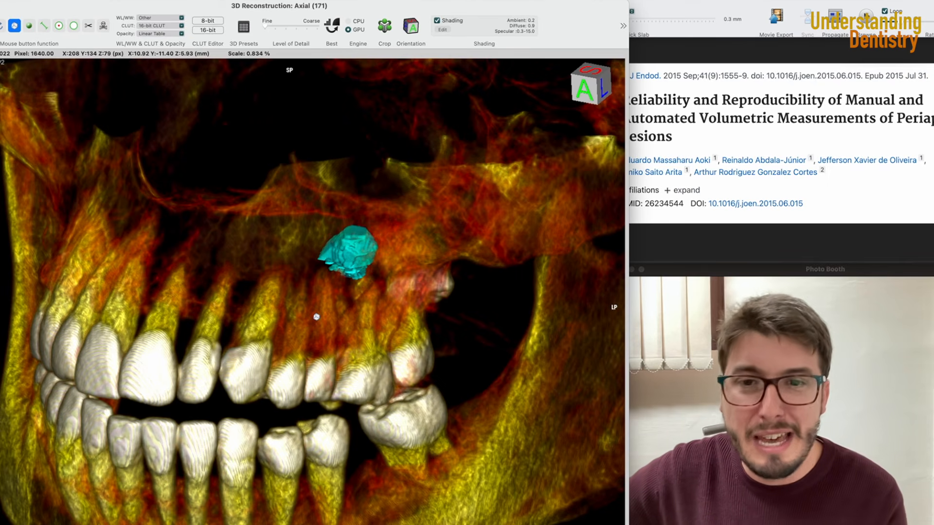
pyautogui.moveTo(316, 316); pyautogui.dragTo(377, 310)
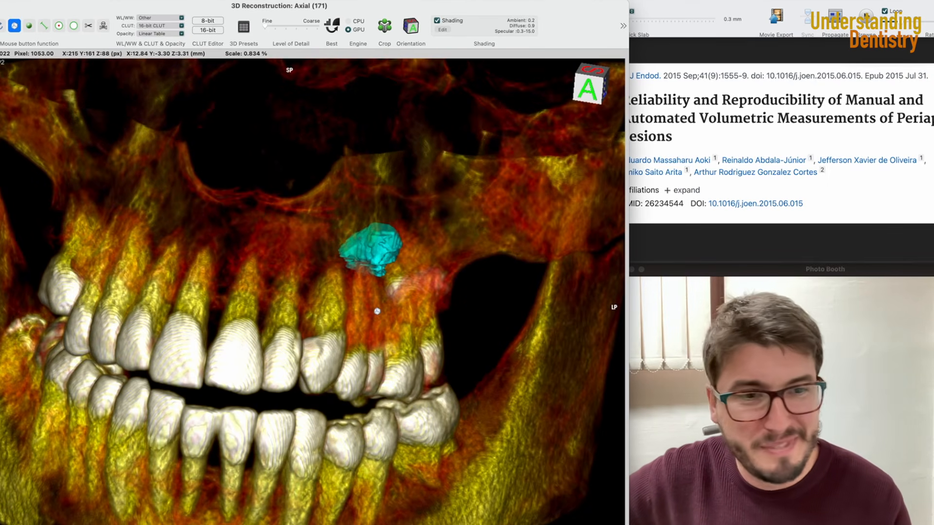